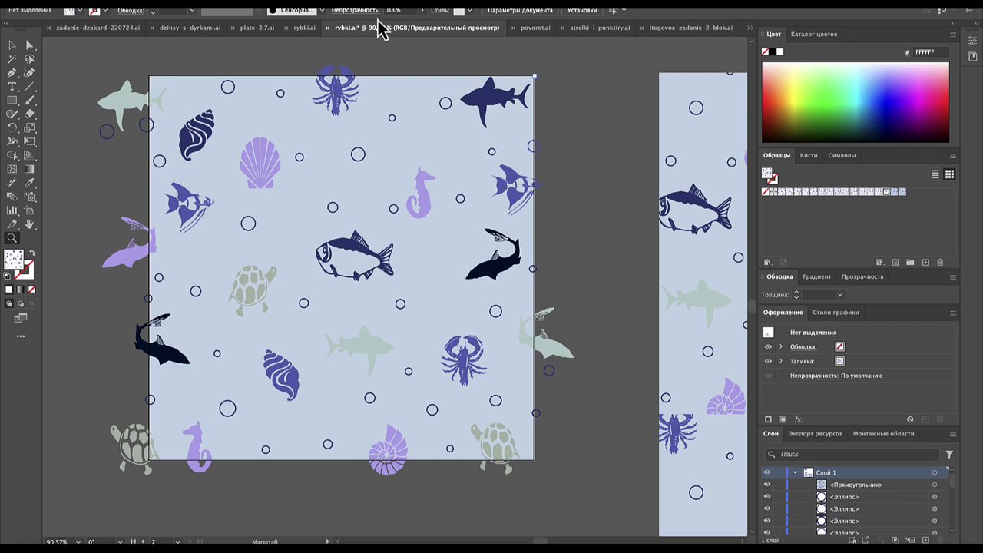
- Copy the top-edge lobster straight down so it straddles the tile's bottom edge
{"action": "left_click", "coordinate": [12, 46]}
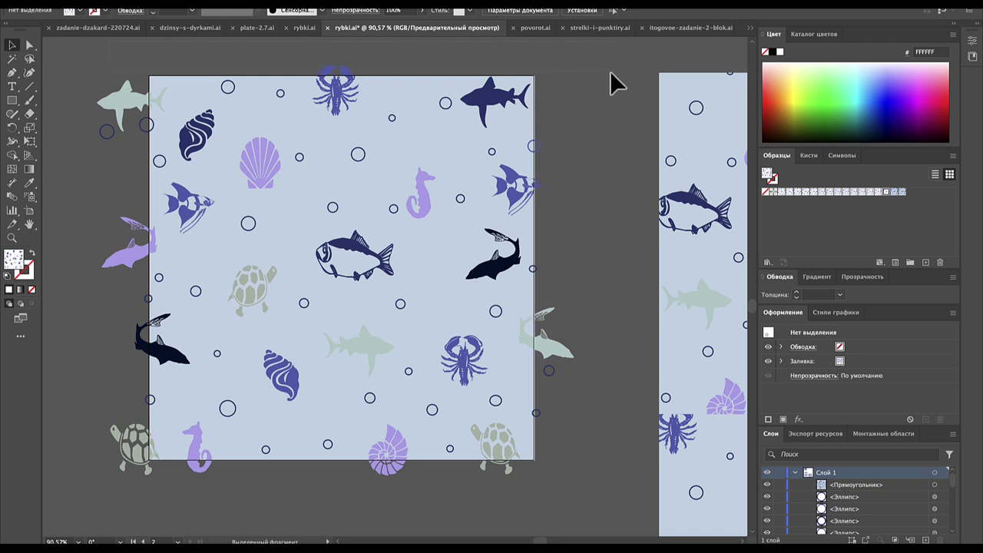
{"action": "left_click", "coordinate": [338, 116]}
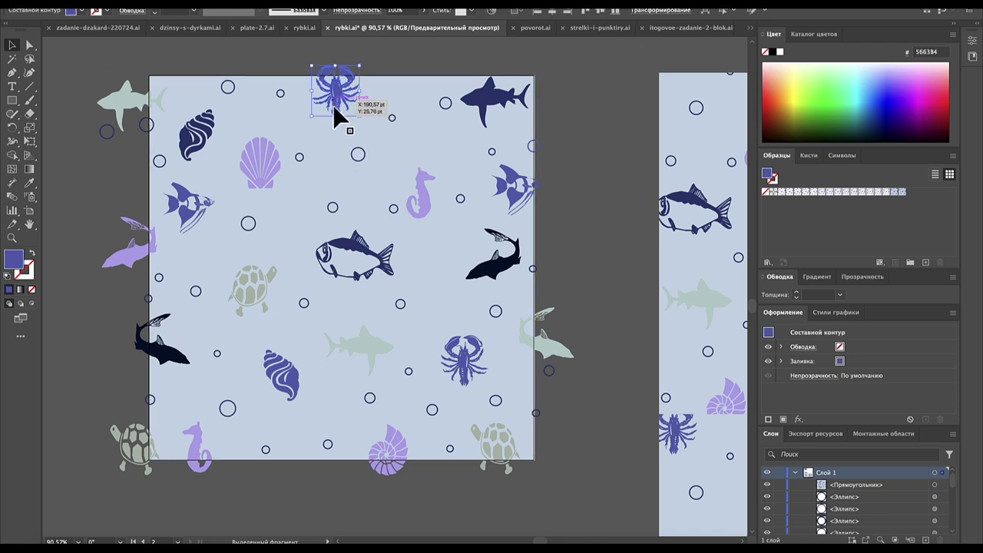
{"action": "left_click_drag", "start_coordinate": [347, 88], "coordinate": [330, 81]}
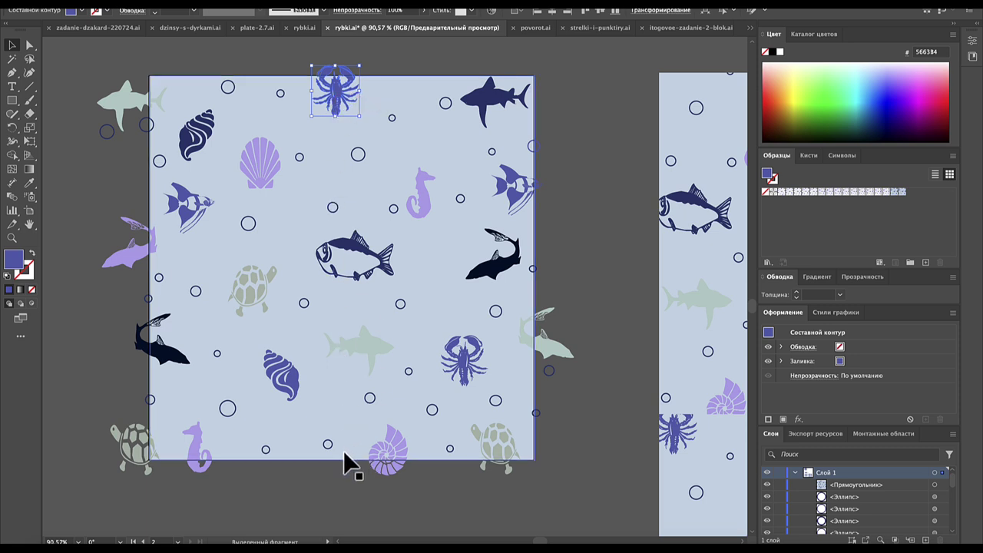
{"action": "key", "text": "ctrl+z"}
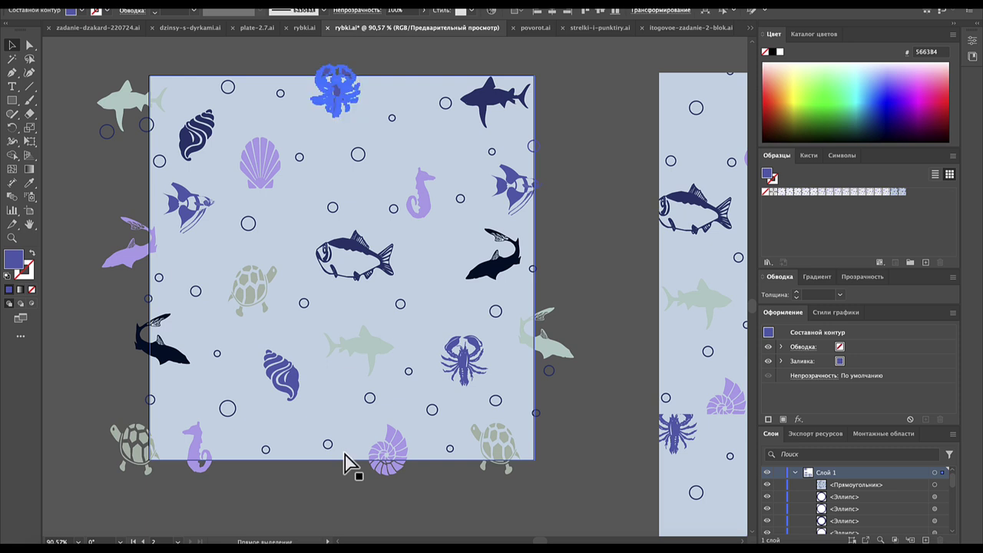
{"action": "key", "text": "ctrl+shift+z"}
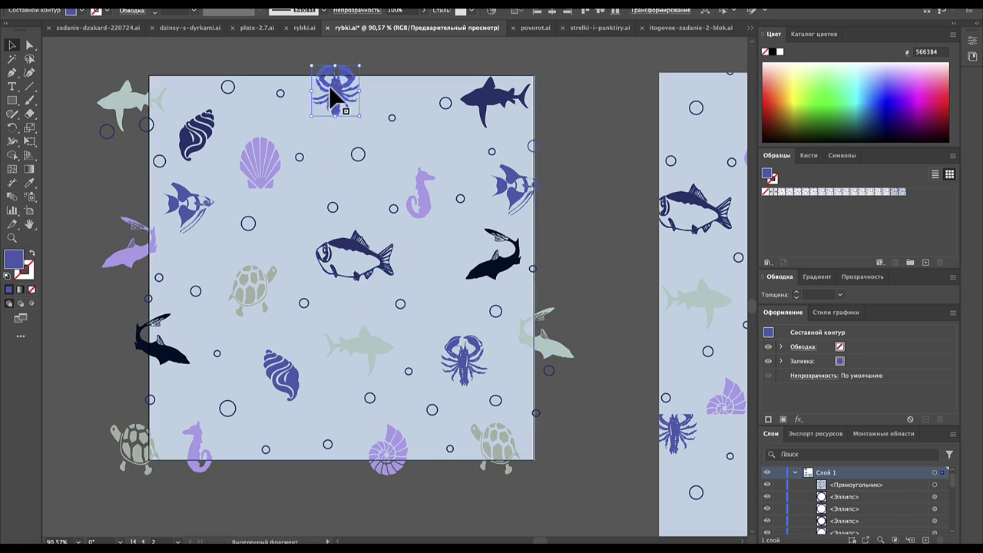
{"action": "mouse_move", "coordinate": [341, 99]}
{"action": "left_mouse_down"}
{"action": "mouse_move", "coordinate": [338, 413]}
{"action": "mouse_move", "coordinate": [328, 469]}
{"action": "left_mouse_up"}
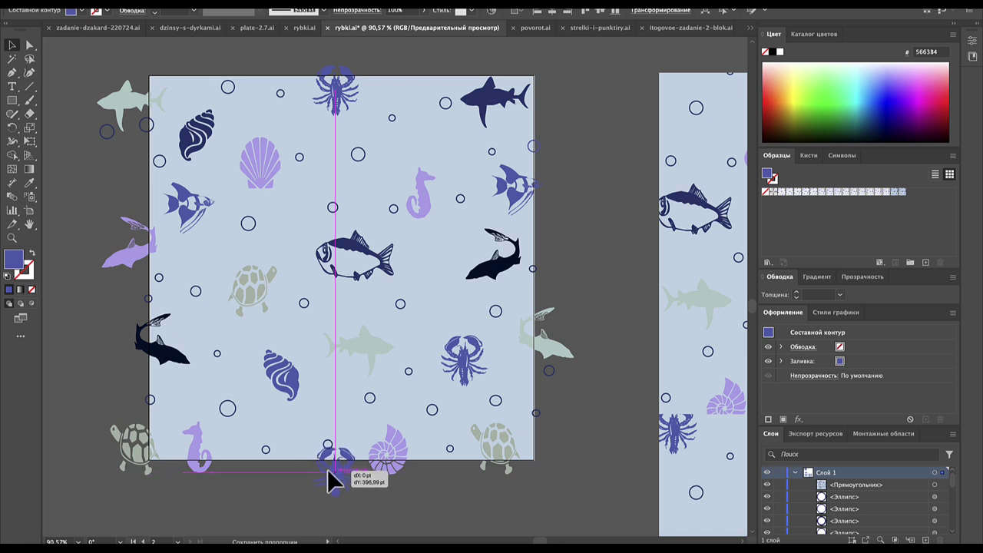
{"action": "left_click_drag", "start_coordinate": [327, 468], "coordinate": [327, 468]}
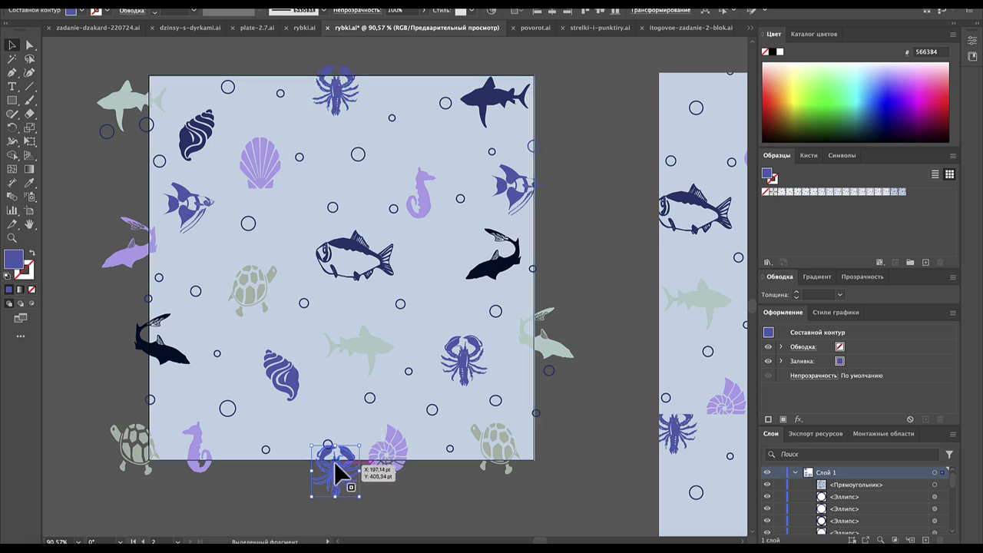
- Move a small bubble away from the bottom lobster copy
{"action": "left_click", "coordinate": [384, 495]}
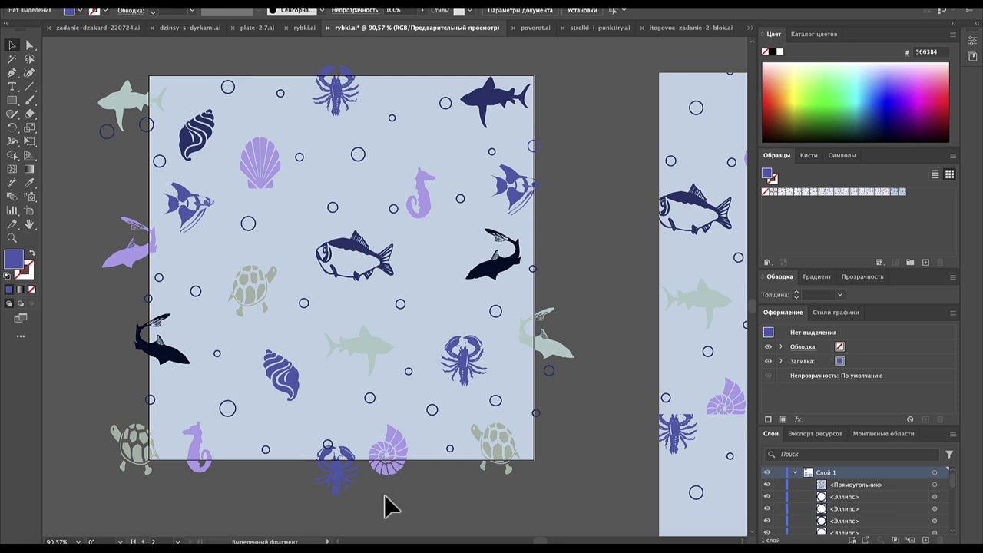
{"action": "left_click_drag", "start_coordinate": [330, 447], "coordinate": [323, 424]}
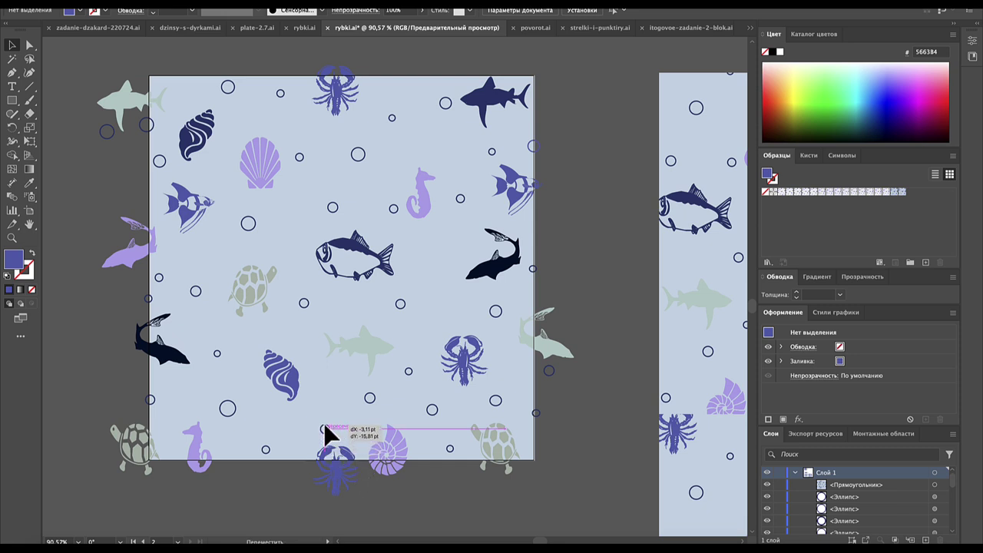
{"action": "left_click", "coordinate": [411, 522]}
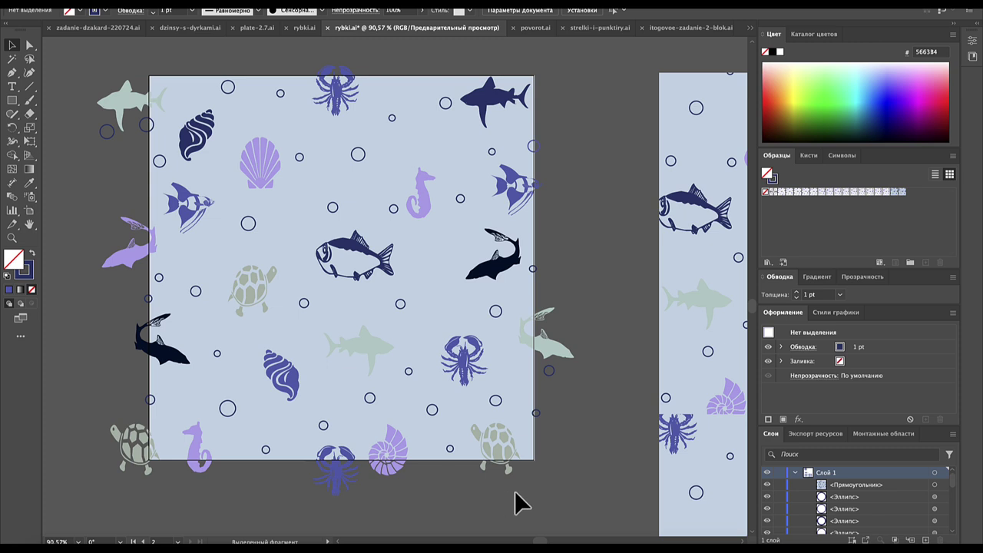
- Copy the bottom-edge turtles, seahorse and shell, without the lobster, up onto the top edge
{"action": "left_click", "coordinate": [119, 471]}
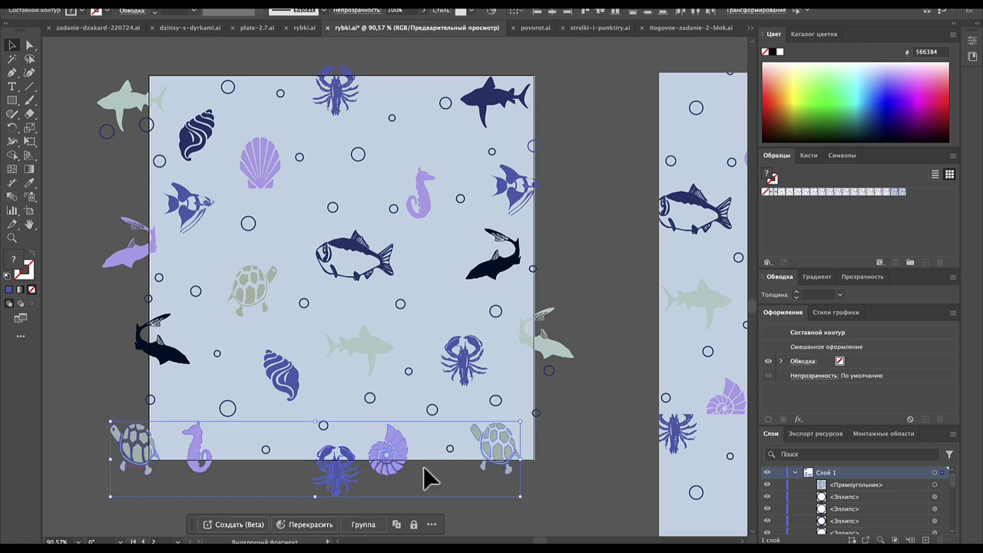
{"action": "left_click", "coordinate": [327, 484], "text": "shift"}
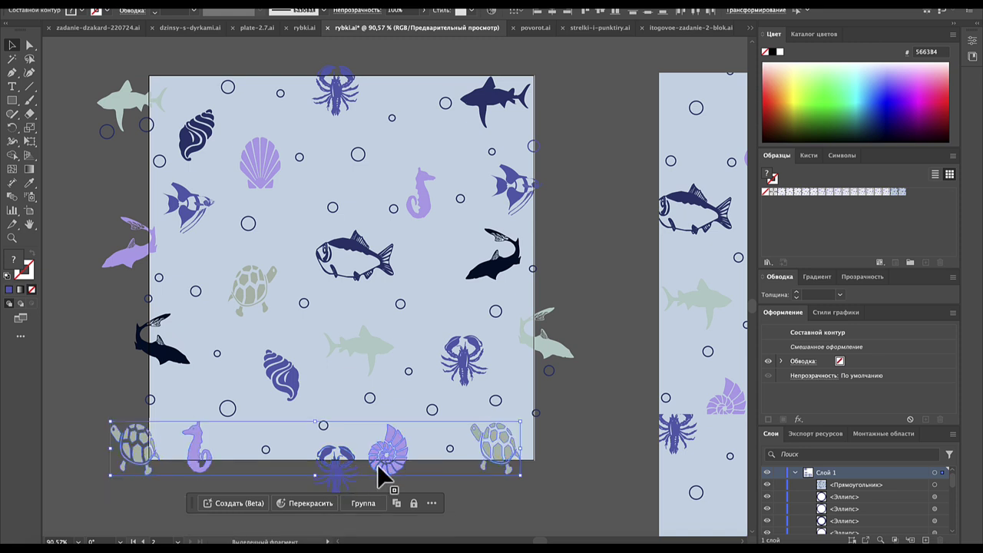
{"action": "mouse_move", "coordinate": [382, 476]}
{"action": "left_mouse_down"}
{"action": "mouse_move", "coordinate": [376, 347]}
{"action": "mouse_move", "coordinate": [344, 273]}
{"action": "mouse_move", "coordinate": [371, 91]}
{"action": "mouse_move", "coordinate": [379, 92]}
{"action": "left_mouse_up"}
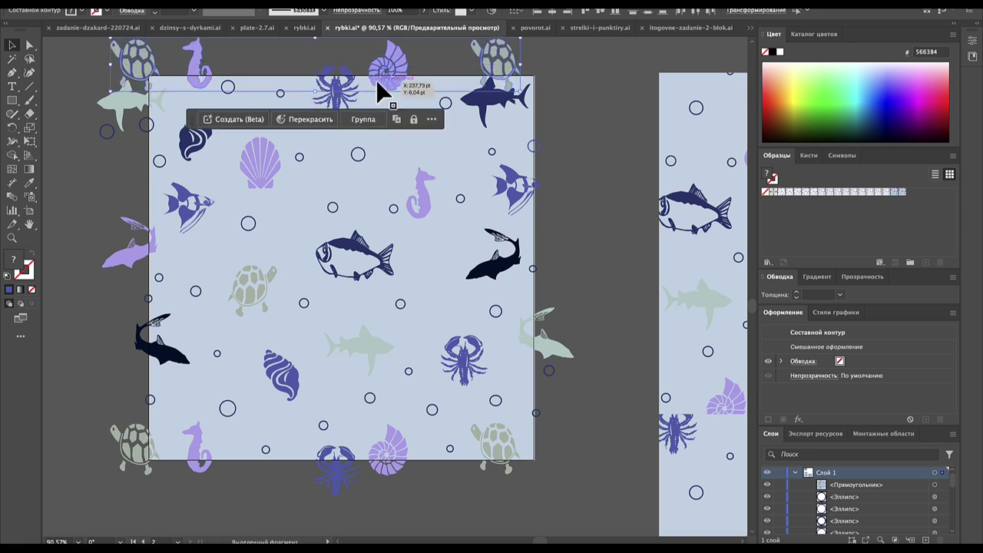
{"action": "left_click", "coordinate": [547, 117]}
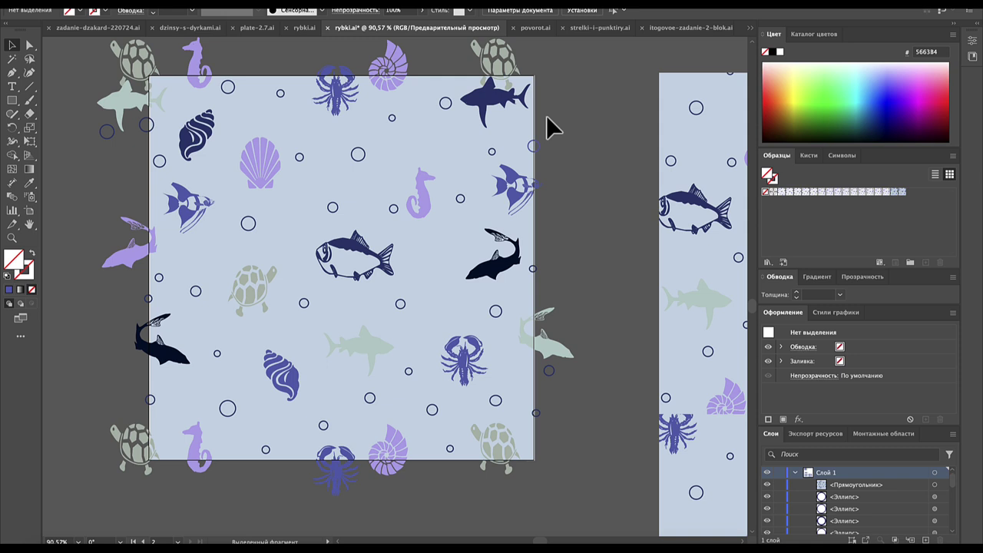
- Shift the dark top-right shark left and delete the pale and purple left-side sharks
{"action": "mouse_move", "coordinate": [500, 120]}
{"action": "left_mouse_down"}
{"action": "mouse_move", "coordinate": [481, 110]}
{"action": "mouse_move", "coordinate": [460, 144]}
{"action": "left_mouse_up"}
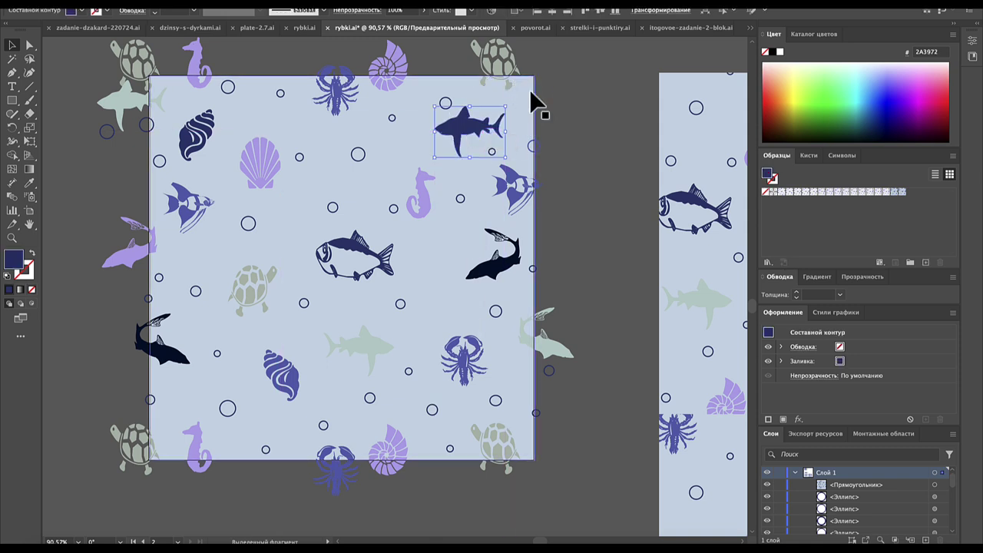
{"action": "left_click", "coordinate": [558, 116]}
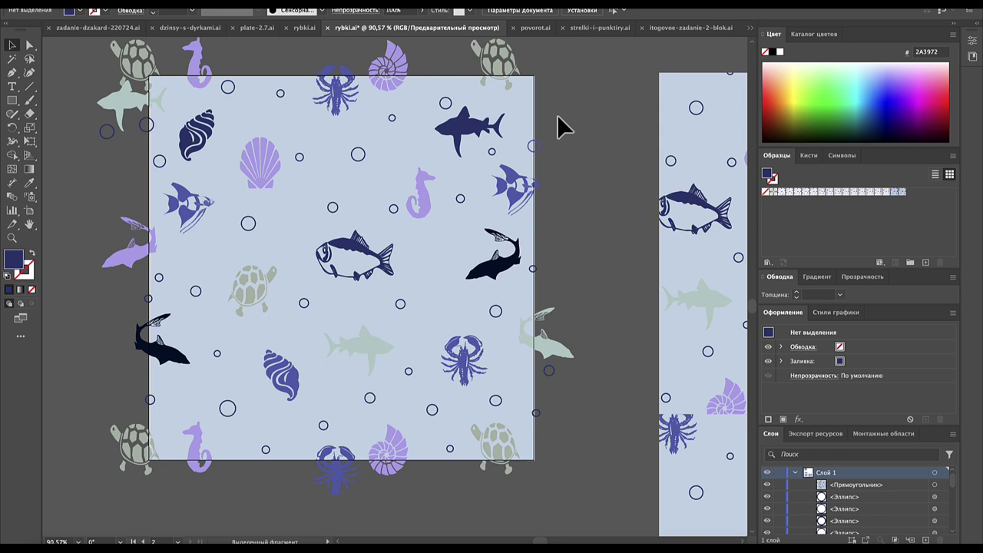
{"action": "left_click", "coordinate": [135, 108]}
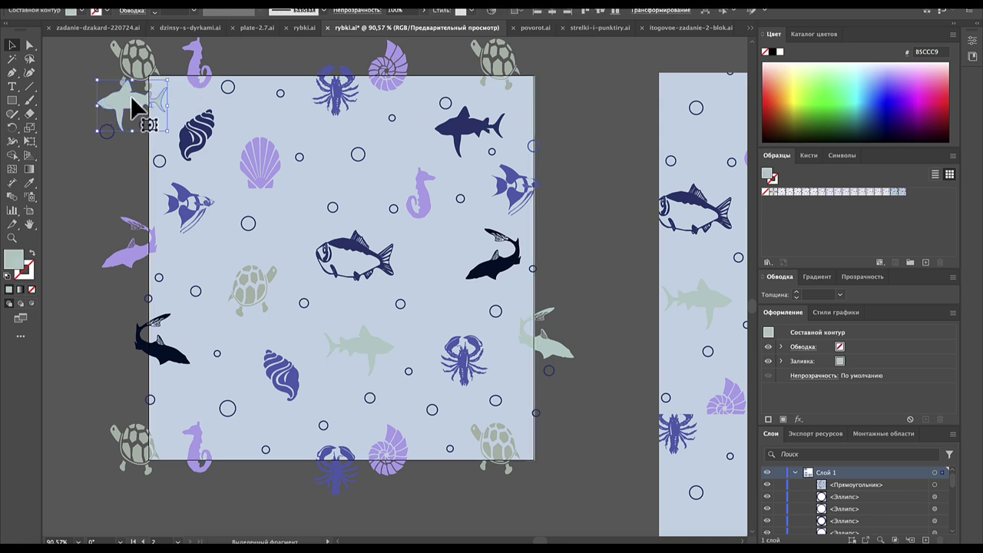
{"action": "key", "text": "Delete"}
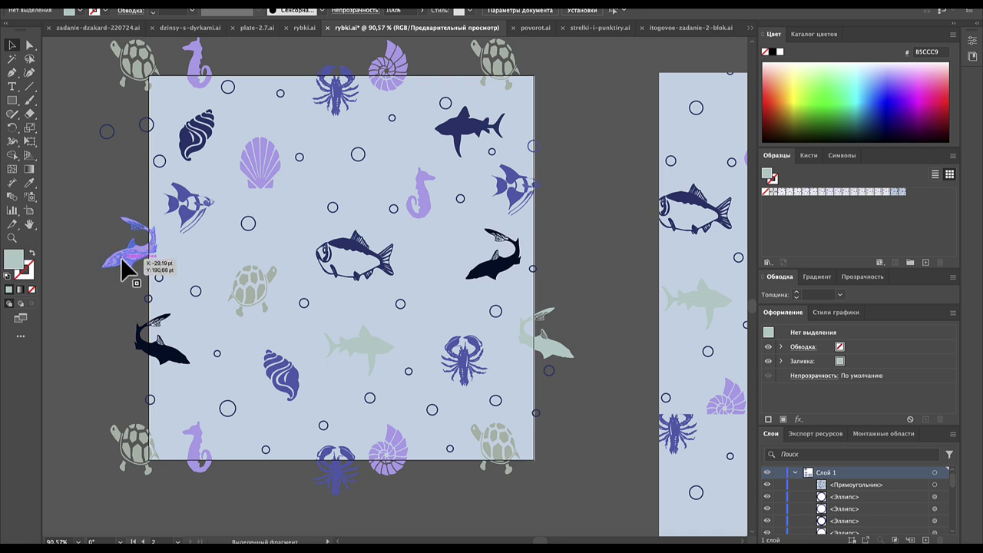
{"action": "left_click", "coordinate": [121, 258]}
{"action": "key", "text": "Delete"}
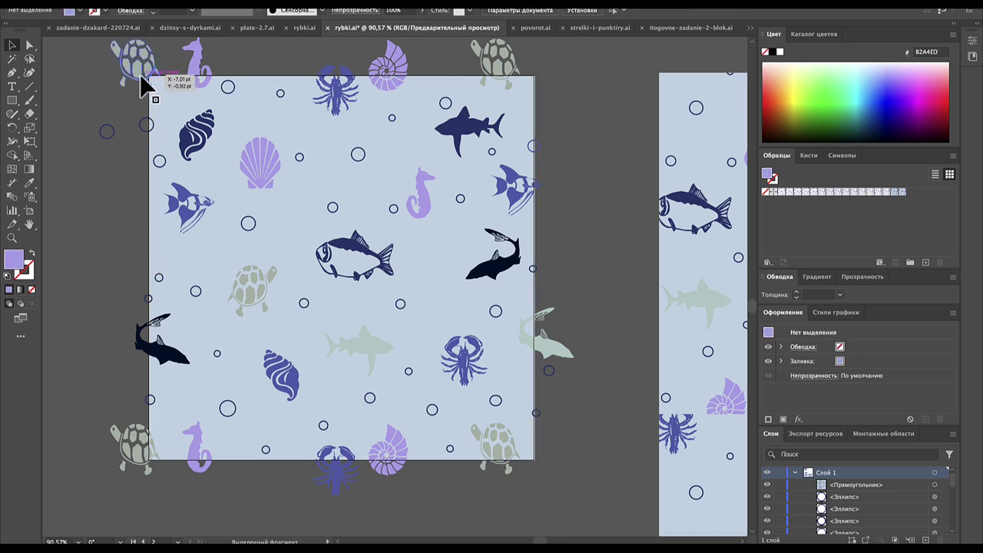
- Delete the stray turtles at the left corners and drag the grey right-edge shark to the left edge
{"action": "left_click", "coordinate": [143, 86]}
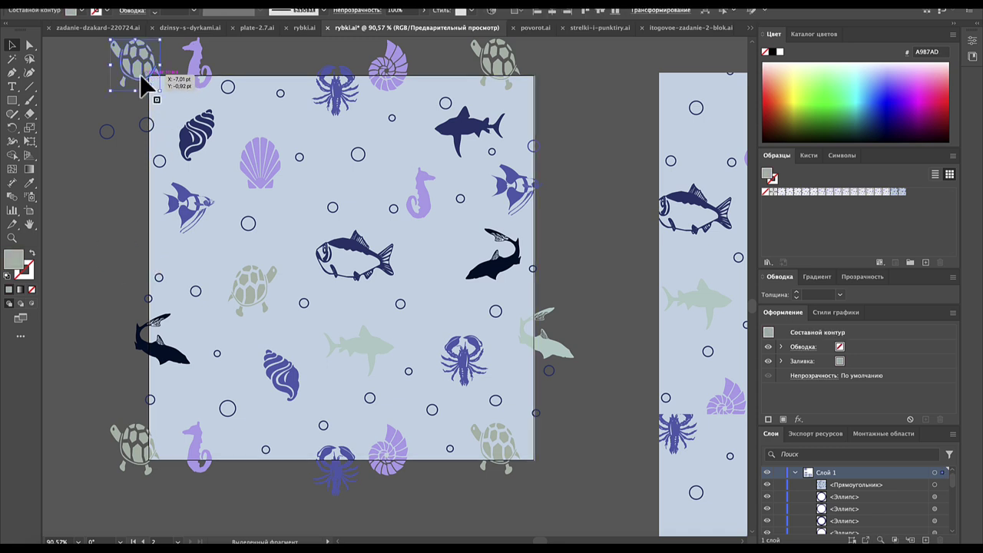
{"action": "left_click_drag", "start_coordinate": [143, 86], "coordinate": [137, 94]}
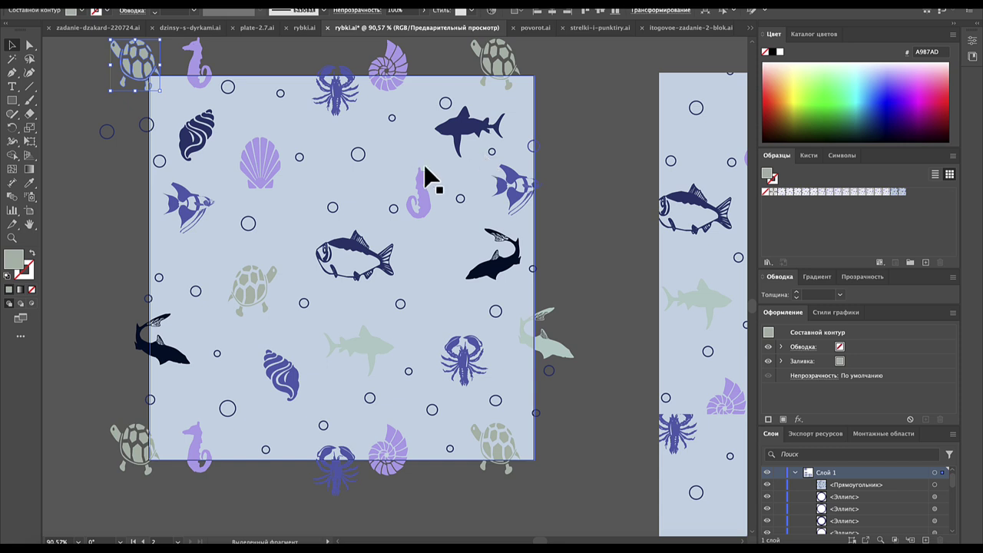
{"action": "key", "text": "Delete"}
{"action": "left_click", "coordinate": [137, 450]}
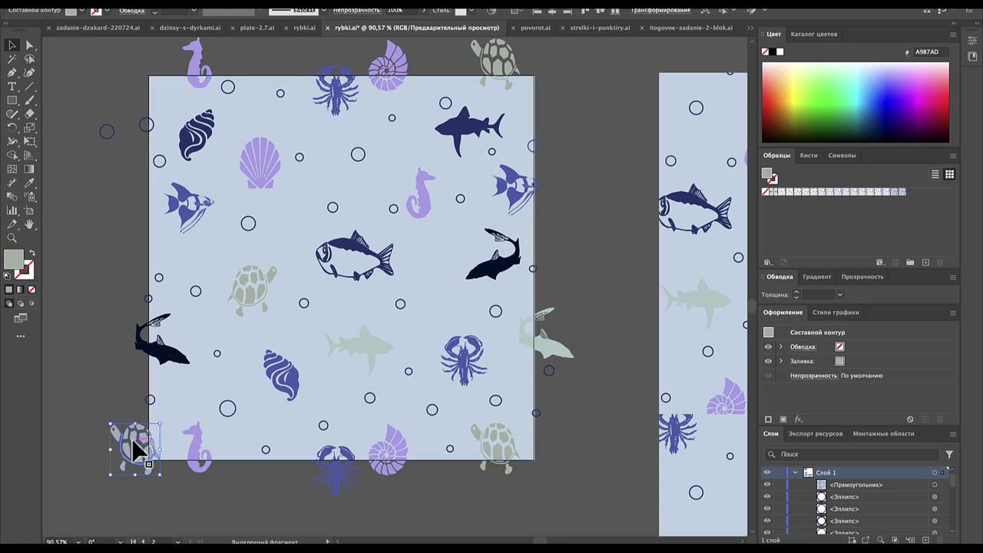
{"action": "key", "text": "Delete"}
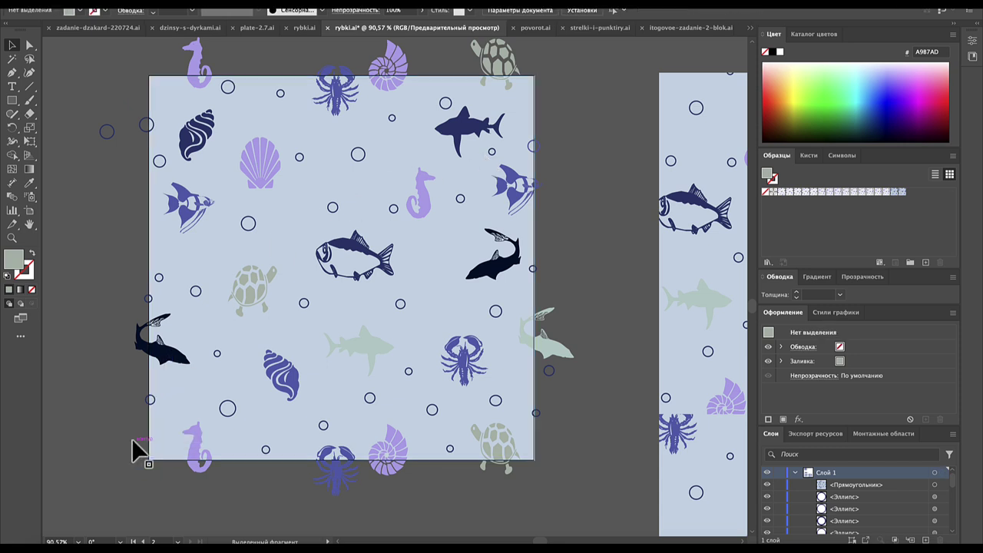
{"action": "left_click_drag", "start_coordinate": [563, 350], "coordinate": [553, 361]}
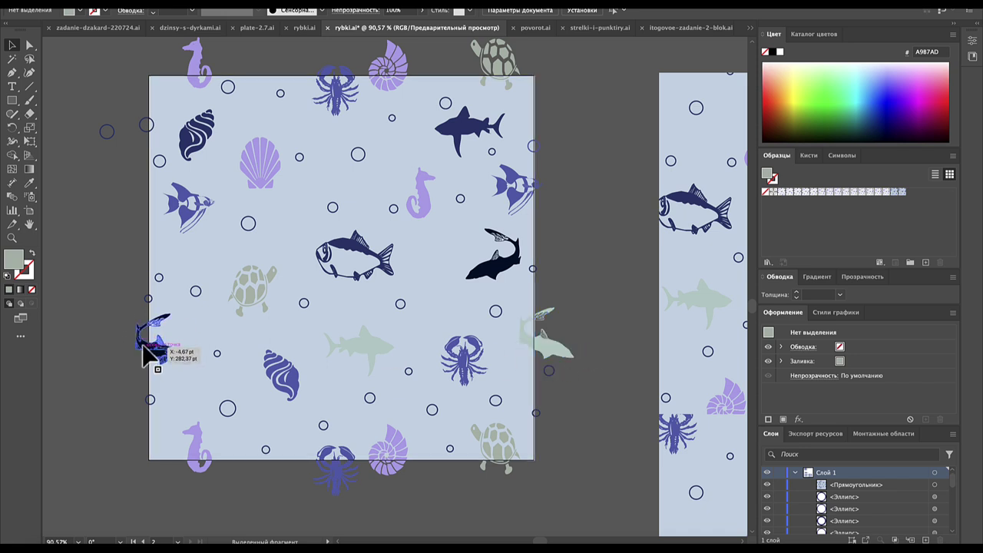
{"action": "left_click_drag", "start_coordinate": [553, 361], "coordinate": [119, 349]}
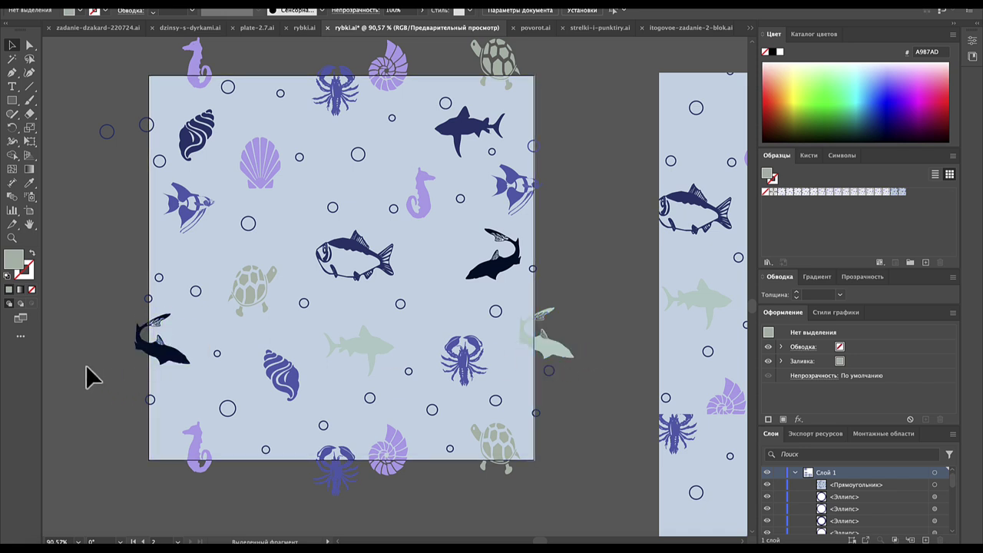
- Eyedropper the right-edge shark's pale grey-green fill onto the dark left-edge shark
{"action": "left_click_drag", "start_coordinate": [152, 351], "coordinate": [164, 359]}
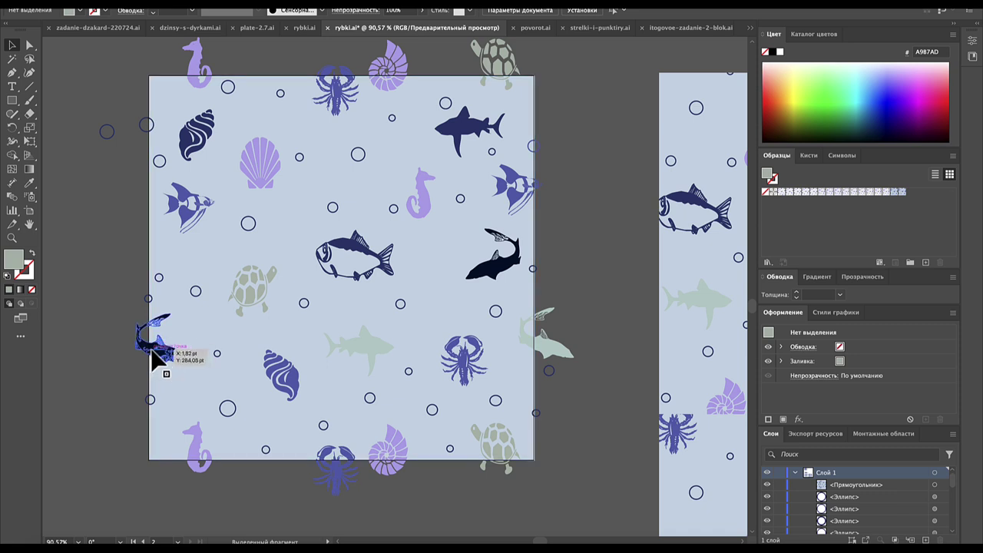
{"action": "left_click", "coordinate": [29, 183]}
{"action": "left_click", "coordinate": [561, 350]}
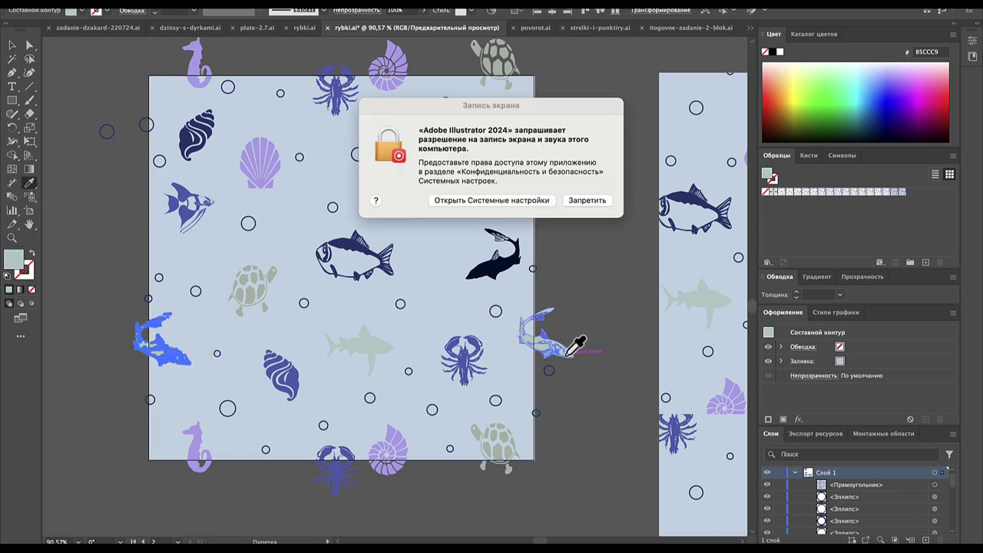
{"action": "left_click", "coordinate": [587, 202]}
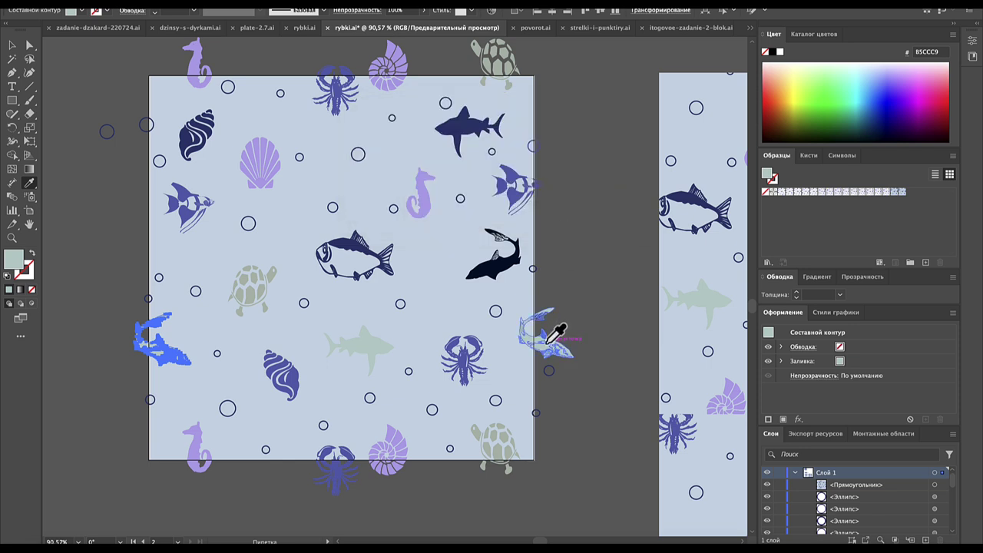
{"action": "left_click", "coordinate": [12, 46]}
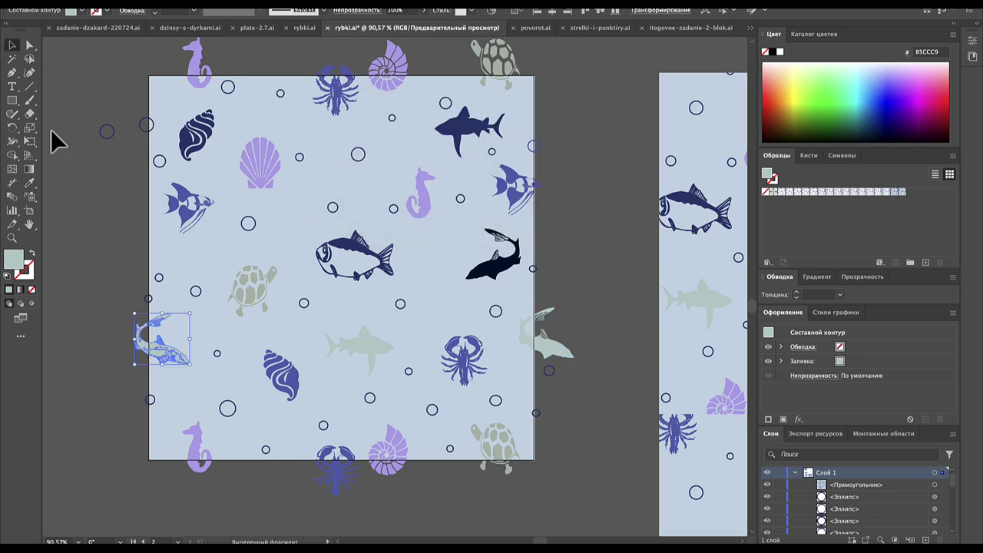
{"action": "left_click", "coordinate": [102, 245]}
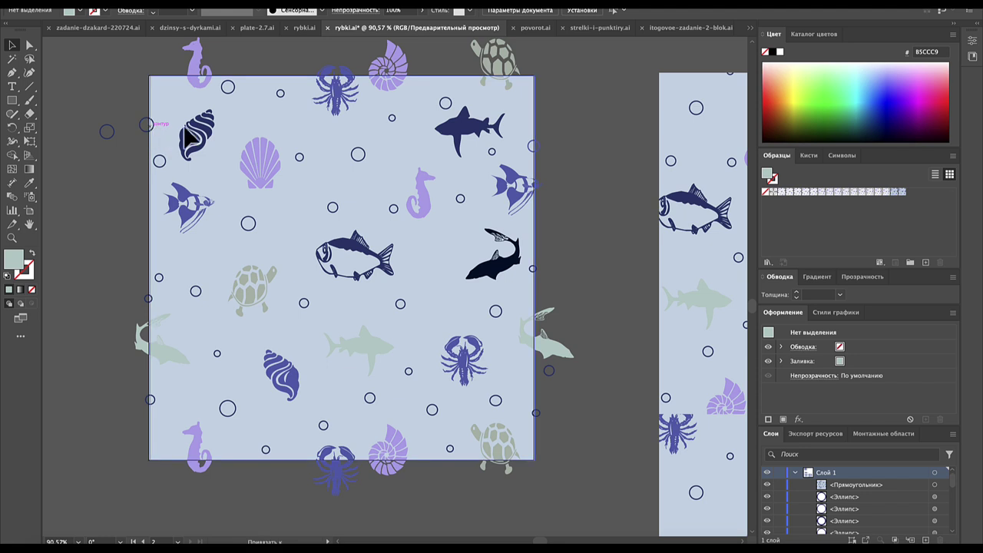
- Undo an accidental move of the light-blue background square, then select it in place
{"action": "left_click_drag", "start_coordinate": [185, 129], "coordinate": [367, 142]}
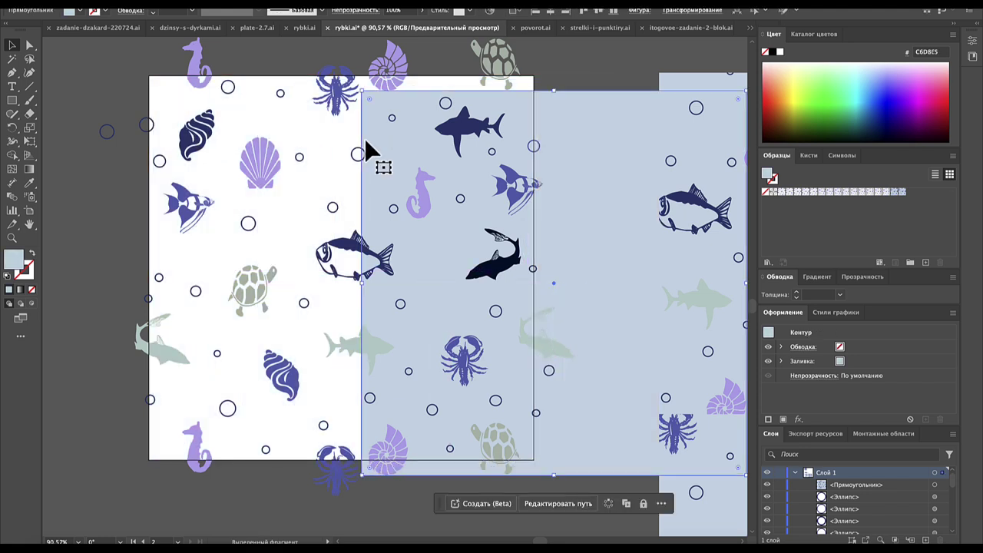
{"action": "key", "text": "ctrl+z"}
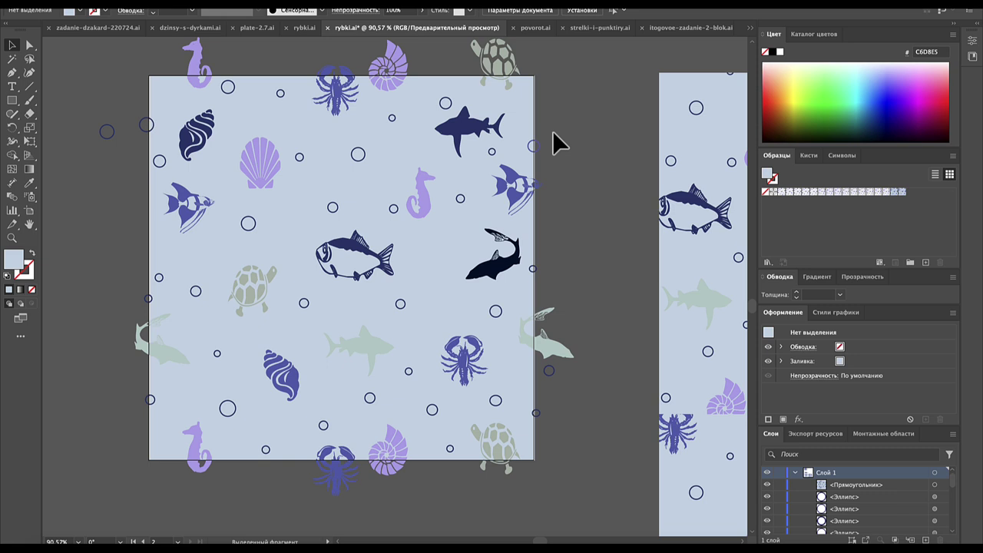
{"action": "left_click", "coordinate": [527, 117]}
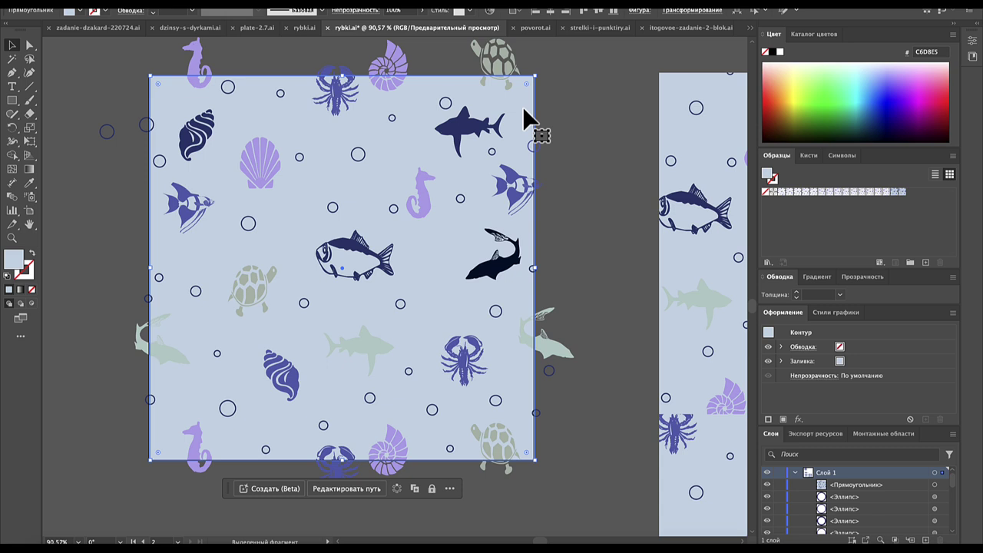
- Send the background square behind all artwork and set its fill to None
{"action": "key", "text": "a"}
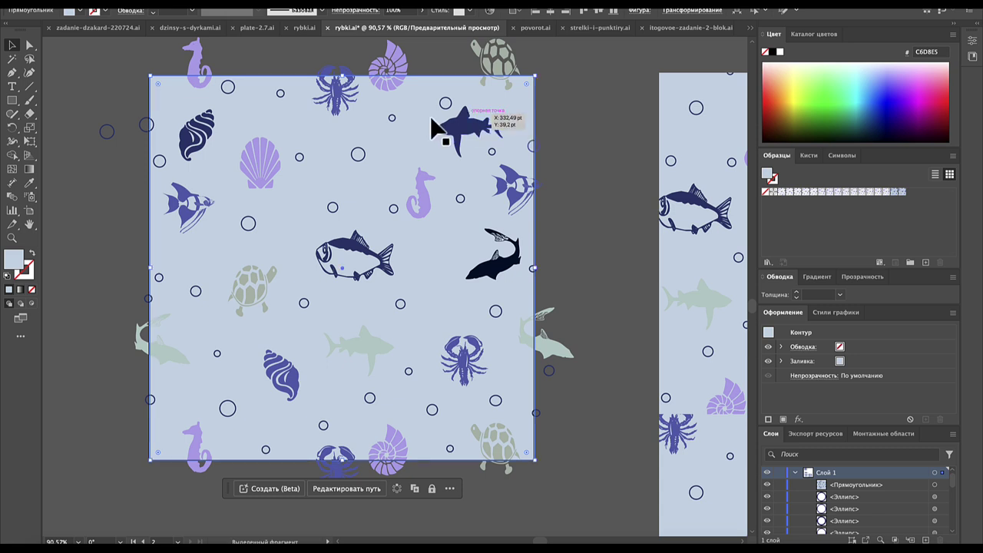
{"action": "right_click", "coordinate": [415, 127]}
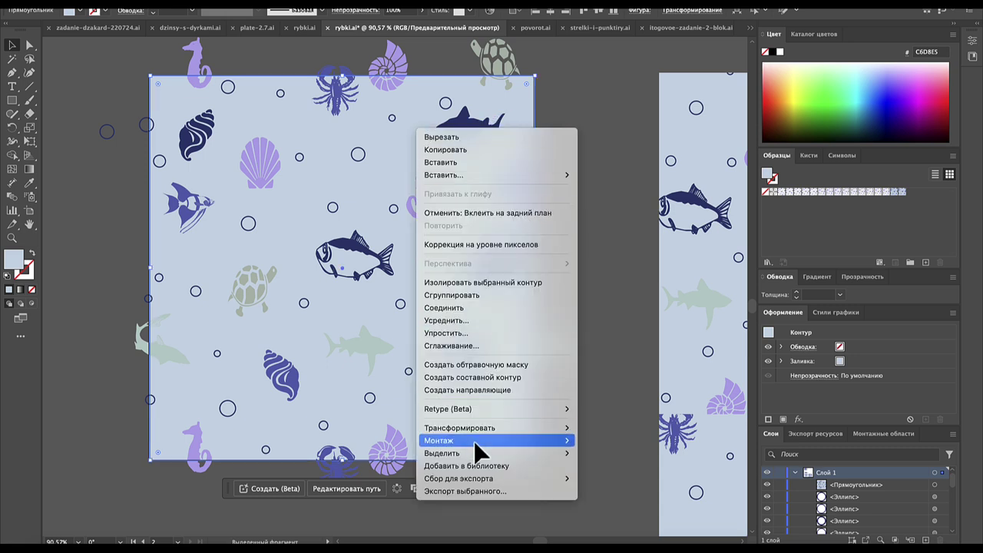
{"action": "mouse_move", "coordinate": [461, 440]}
{"action": "left_click", "coordinate": [597, 477]}
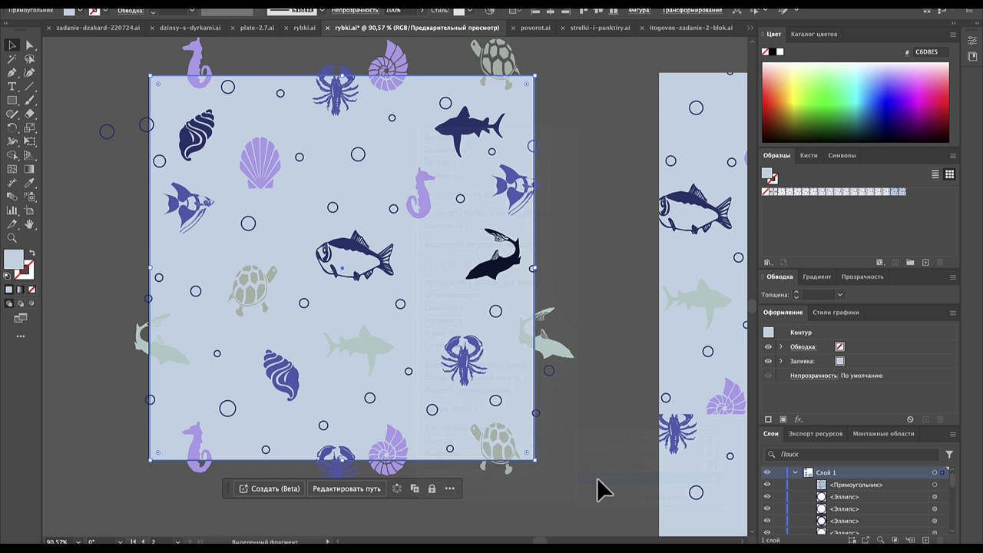
{"action": "left_click", "coordinate": [32, 290]}
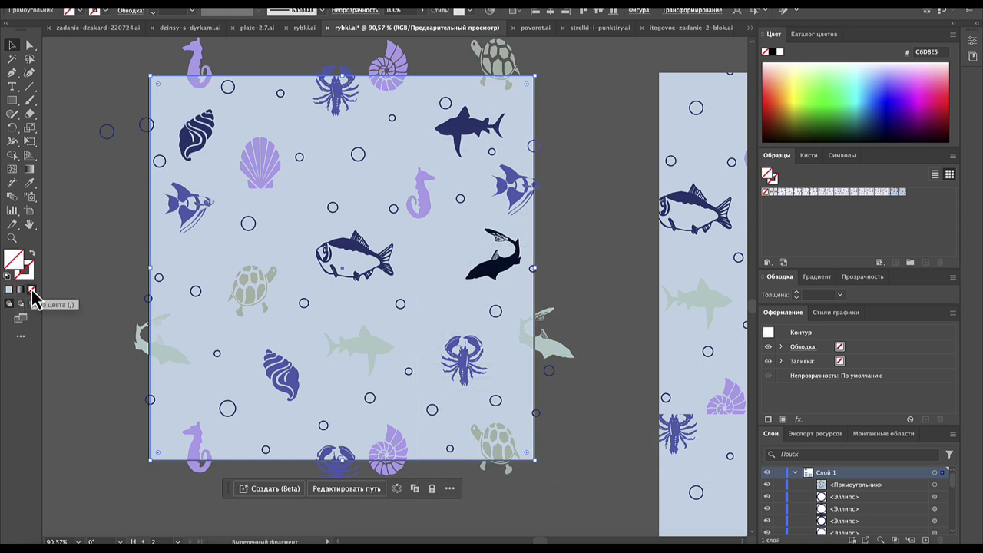
{"action": "left_click", "coordinate": [154, 71]}
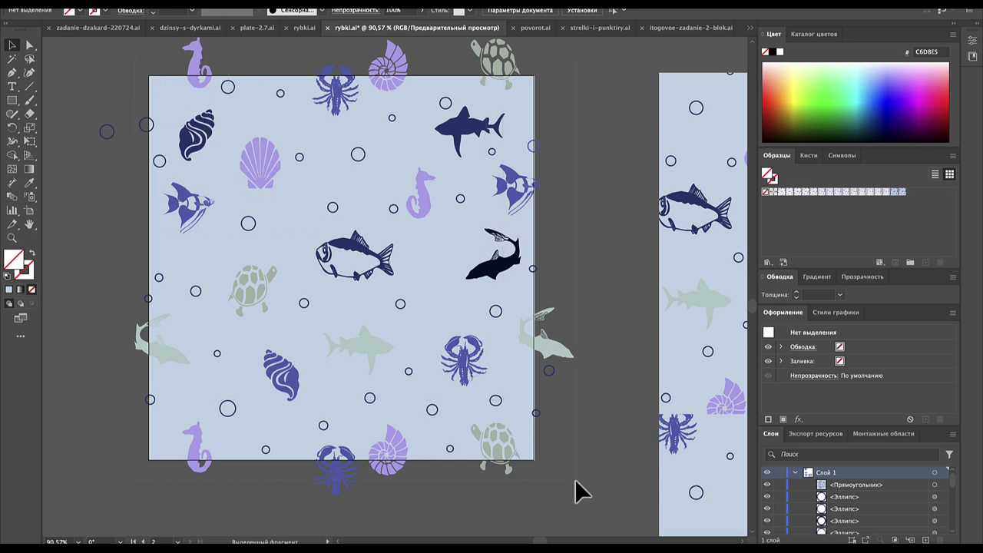
- Drag all the tile artwork into the Swatches panel as a new pattern swatch, then zoom out
{"action": "key", "text": "ctrl+a"}
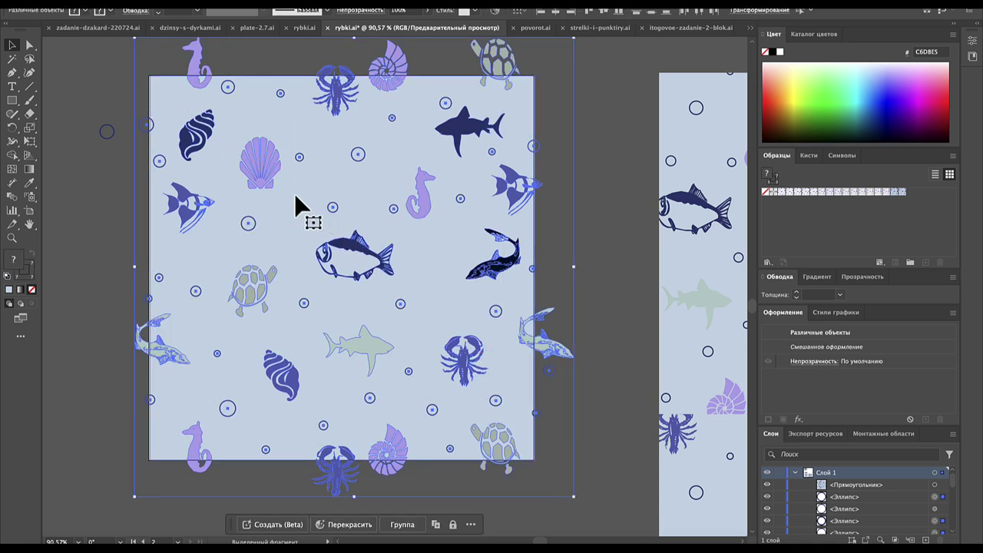
{"action": "left_click_drag", "start_coordinate": [296, 197], "coordinate": [809, 233]}
{"action": "left_click", "coordinate": [614, 256]}
{"action": "key", "text": "z"}
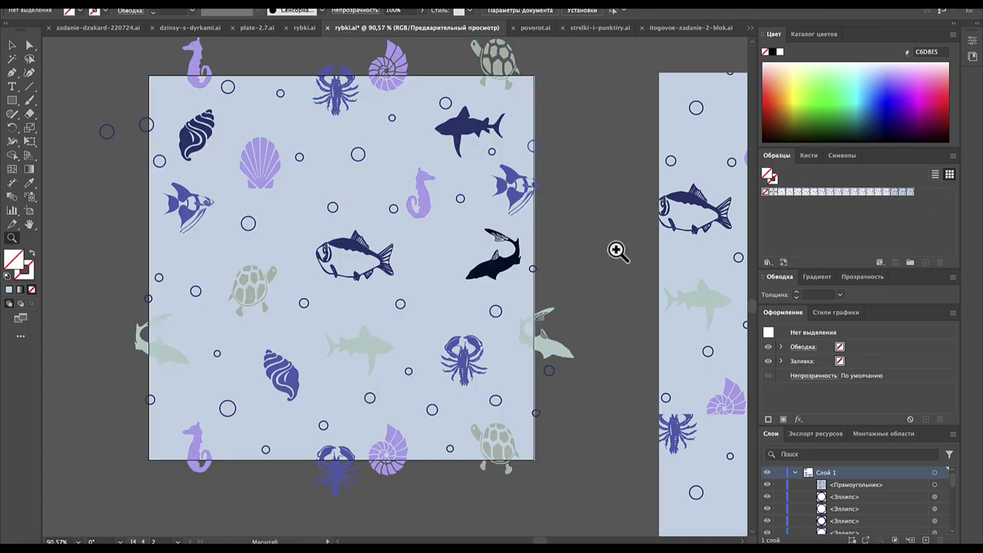
{"action": "scroll", "coordinate": [617, 251], "scroll_direction": "down", "scroll_amount": 2}
{"action": "scroll", "coordinate": [605, 252], "scroll_direction": "down", "scroll_amount": 2}
{"action": "scroll", "coordinate": [592, 257], "scroll_direction": "down", "scroll_amount": 2}
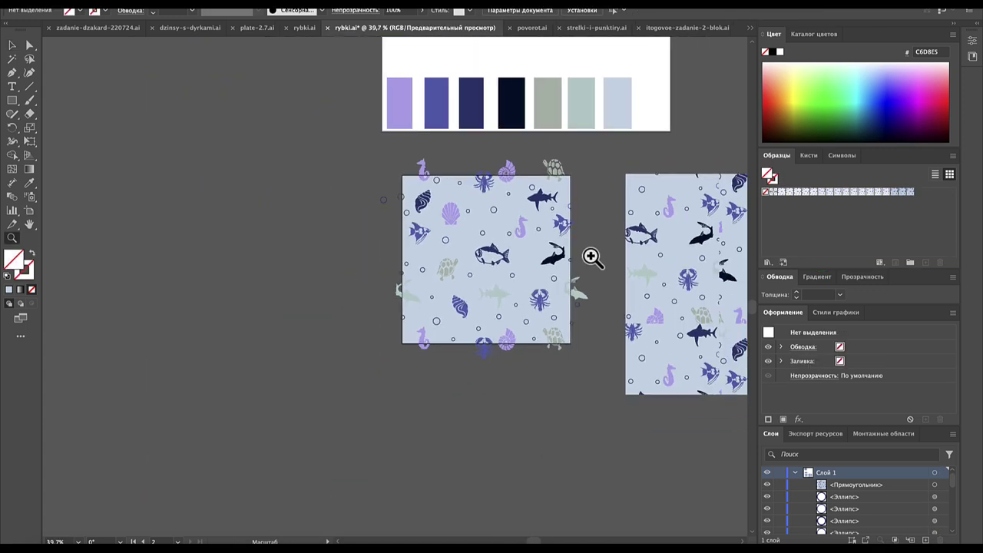
- Draw a large rectangle left of the tile and fill it with the new sea pattern swatch
{"action": "left_click", "coordinate": [11, 99]}
{"action": "mouse_move", "coordinate": [63, 111]}
{"action": "left_mouse_down"}
{"action": "mouse_move", "coordinate": [330, 381]}
{"action": "mouse_move", "coordinate": [368, 456]}
{"action": "left_mouse_up"}
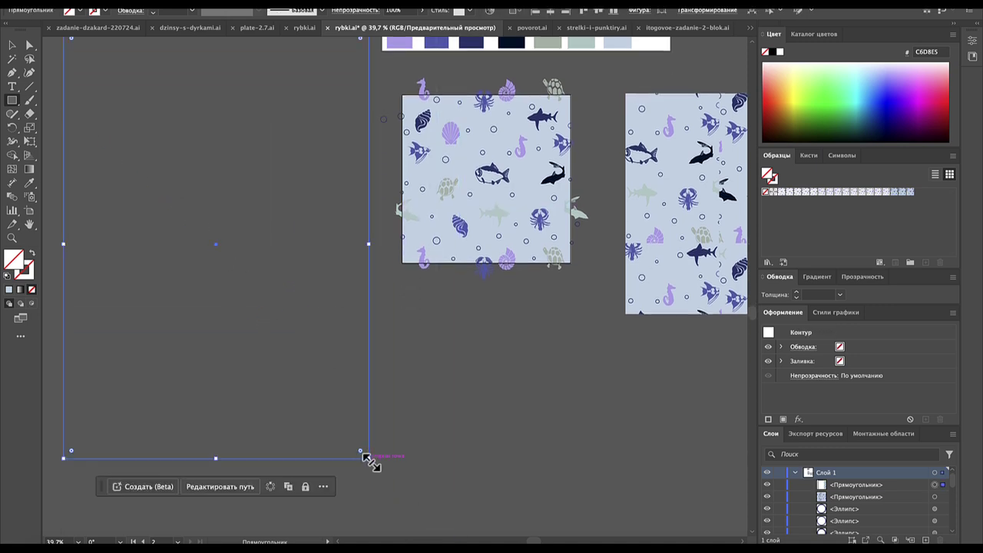
{"action": "scroll", "coordinate": [367, 459], "scroll_direction": "up", "scroll_amount": 2}
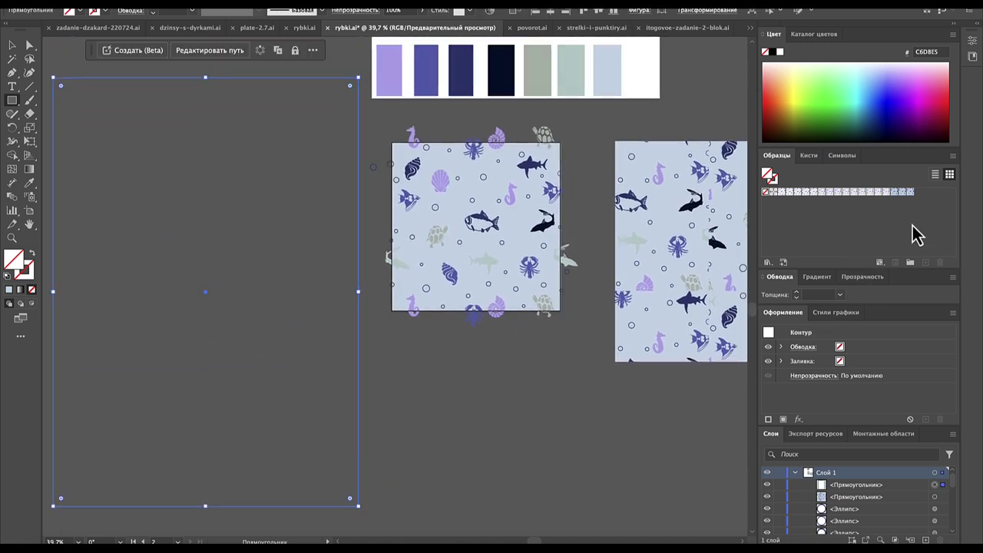
{"action": "left_click", "coordinate": [910, 192]}
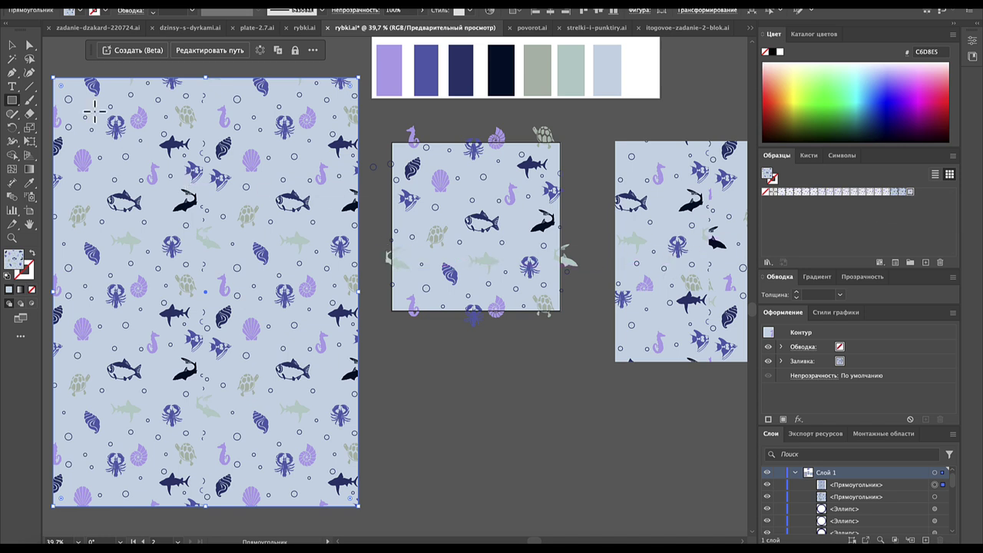
{"action": "left_click", "coordinate": [11, 45]}
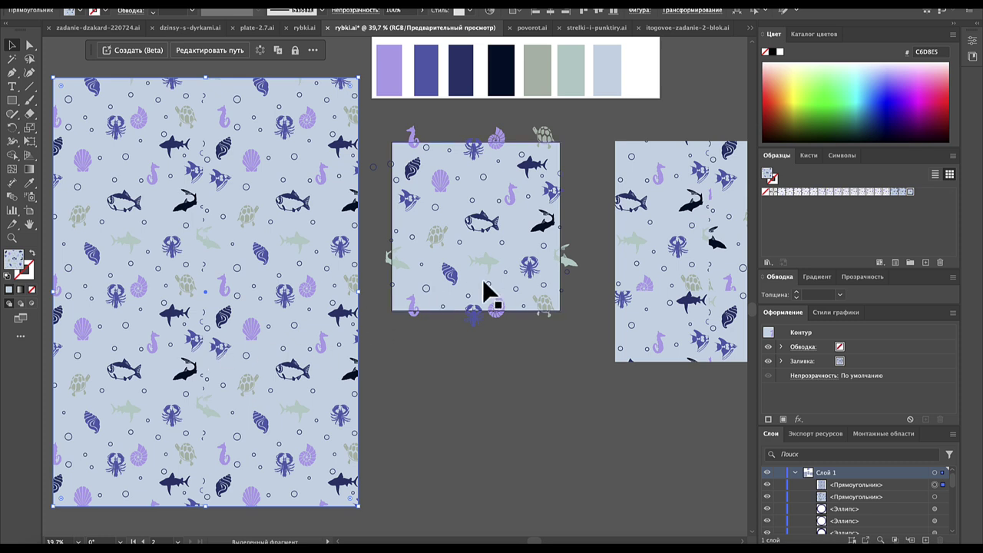
- Nudge the dark fish and shark inside the middle tile and delete the angelfish
{"action": "left_click_drag", "start_coordinate": [550, 193], "coordinate": [551, 196]}
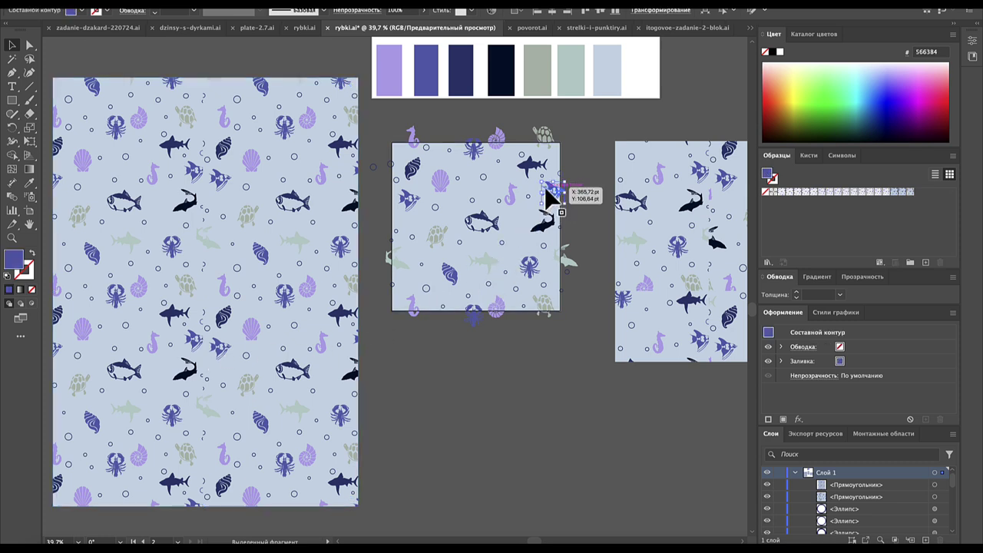
{"action": "left_click_drag", "start_coordinate": [550, 196], "coordinate": [546, 197]}
{"action": "key", "text": "Delete"}
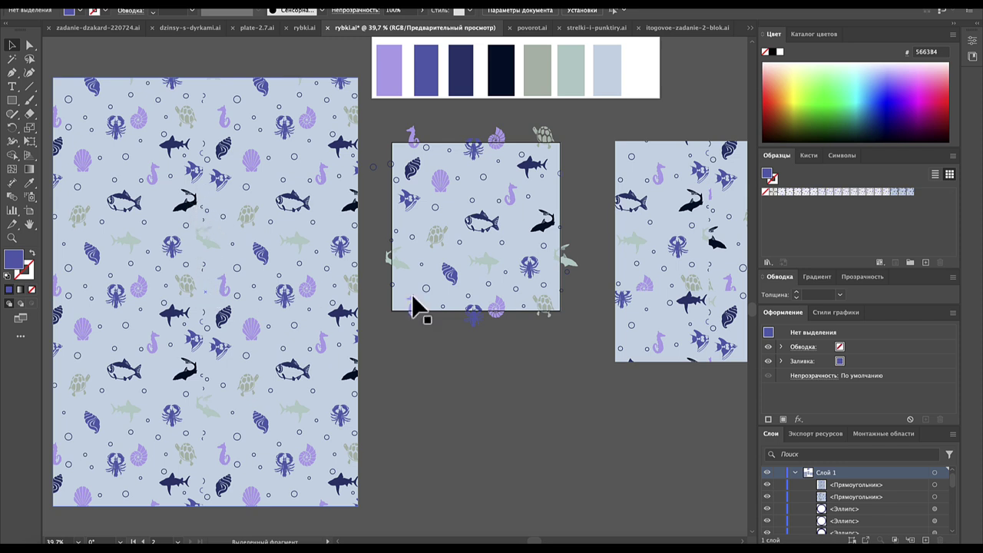
{"action": "left_click_drag", "start_coordinate": [551, 231], "coordinate": [553, 224]}
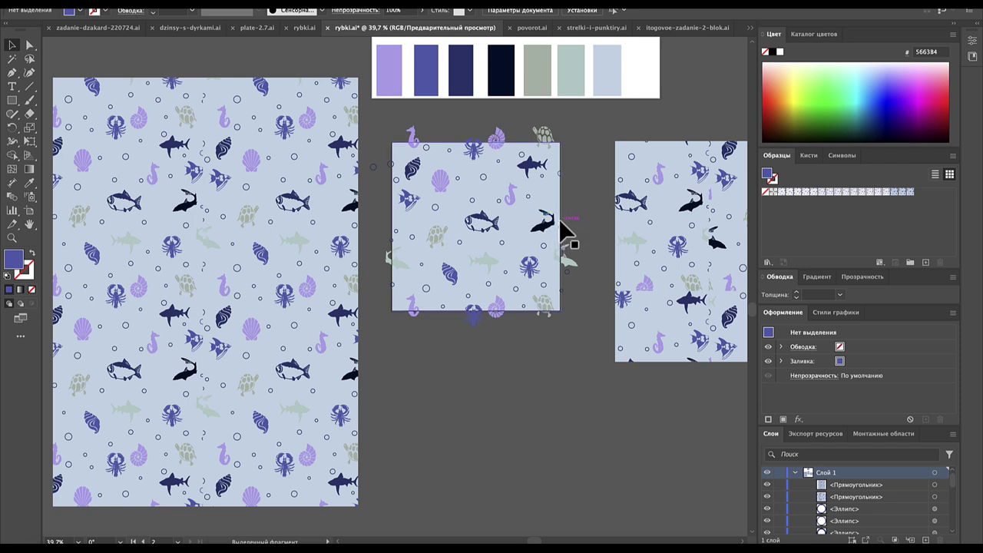
- Check the bubbles along the tile edges and delete the lower-right corner bubble
{"action": "left_click", "coordinate": [560, 228]}
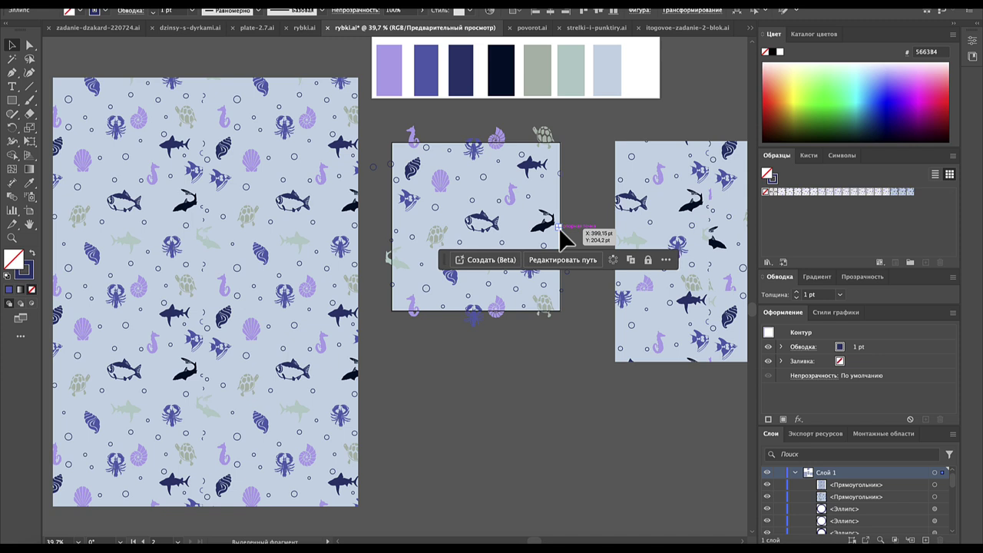
{"action": "left_click", "coordinate": [558, 171]}
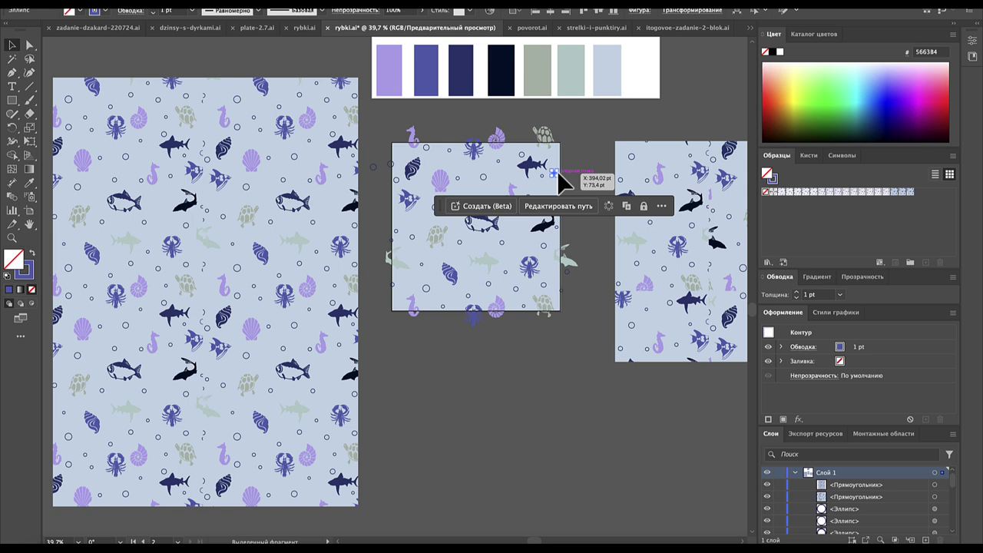
{"action": "left_click", "coordinate": [582, 166]}
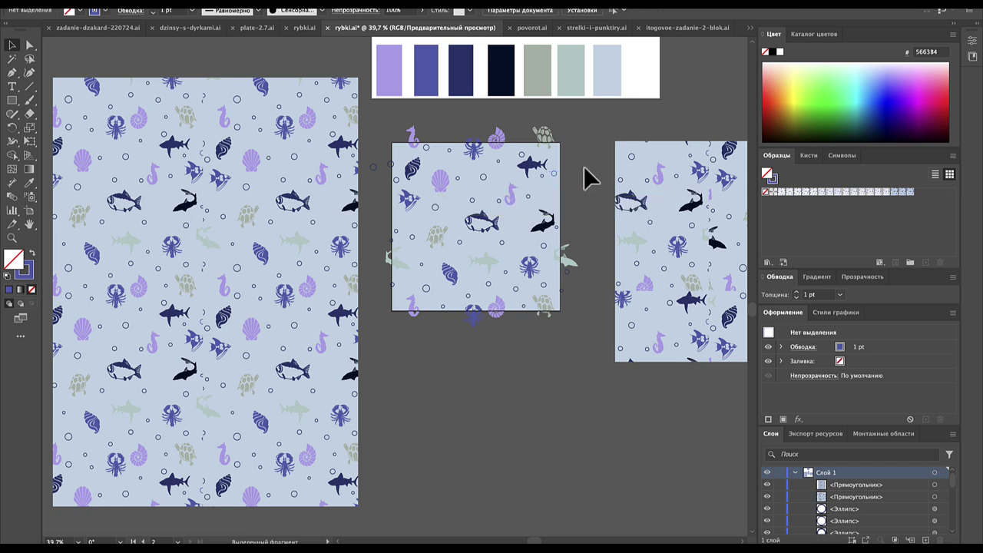
{"action": "left_click", "coordinate": [399, 158]}
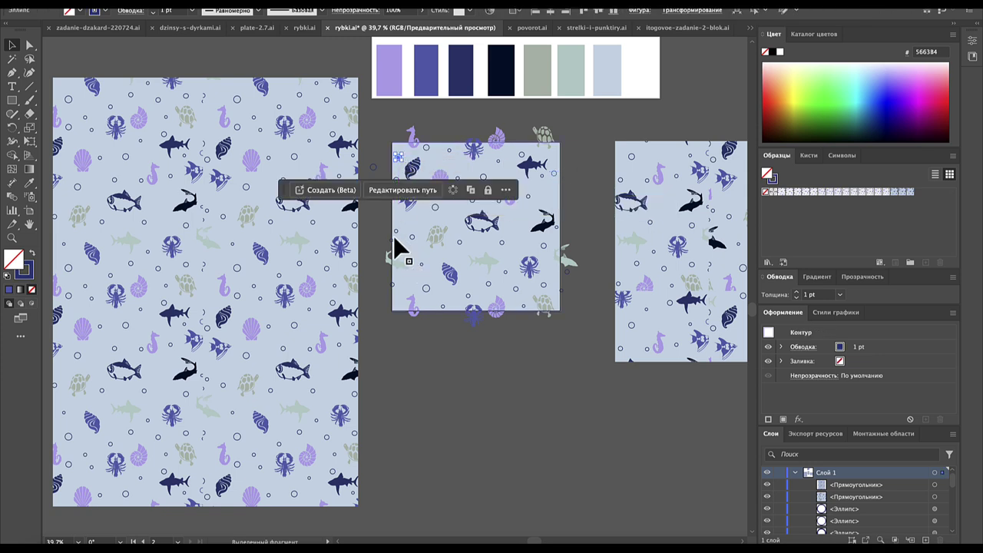
{"action": "left_click", "coordinate": [400, 239]}
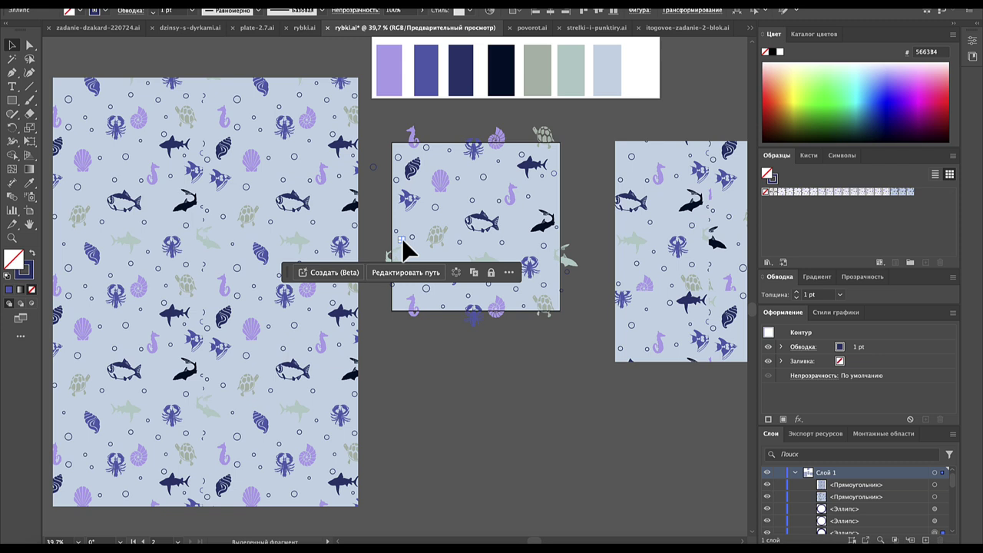
{"action": "left_click", "coordinate": [395, 288]}
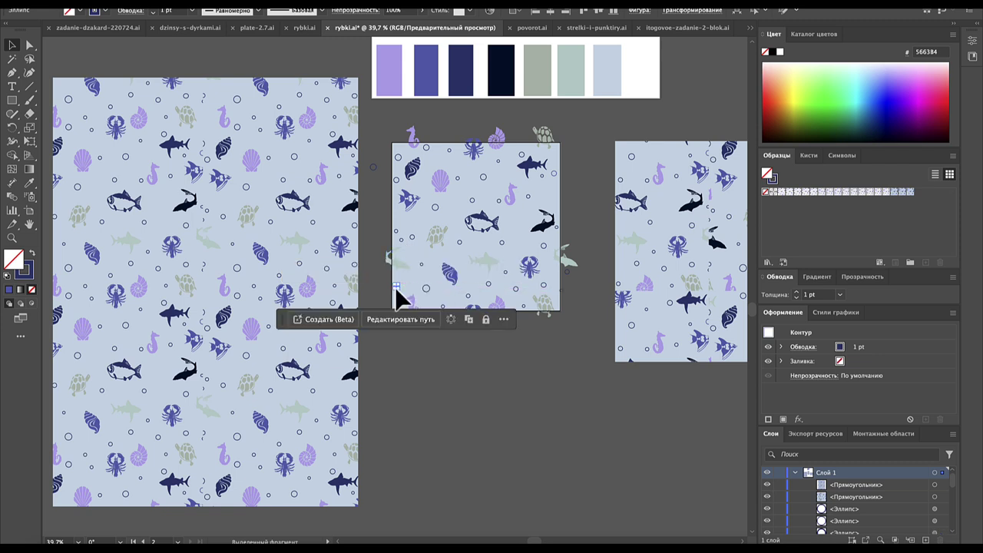
{"action": "left_click", "coordinate": [538, 331]}
{"action": "left_click", "coordinate": [561, 291]}
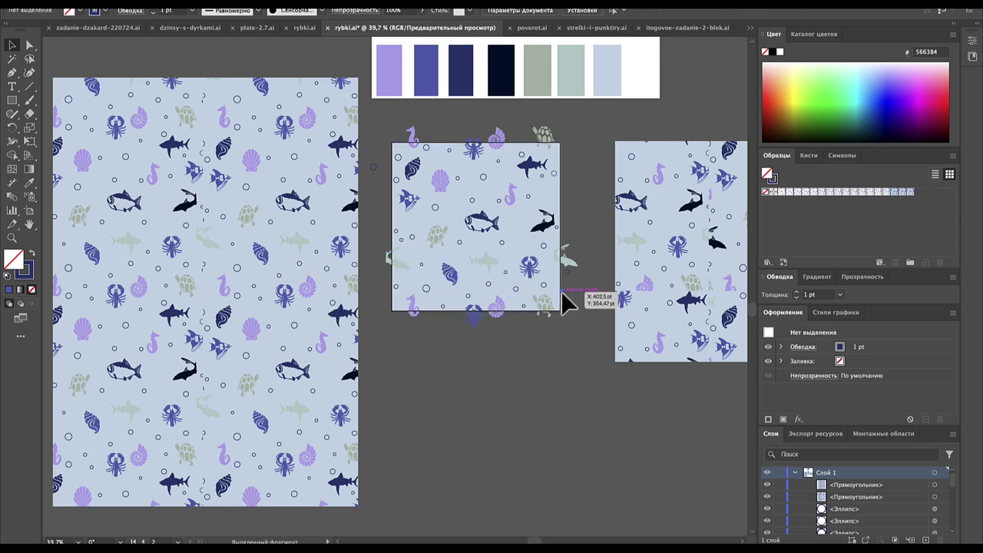
{"action": "key", "text": "Delete"}
- Save the revised tile as pattern swatch 'Новый образец узора 18' and fill the large rectangle with it
{"action": "left_click", "coordinate": [392, 144]}
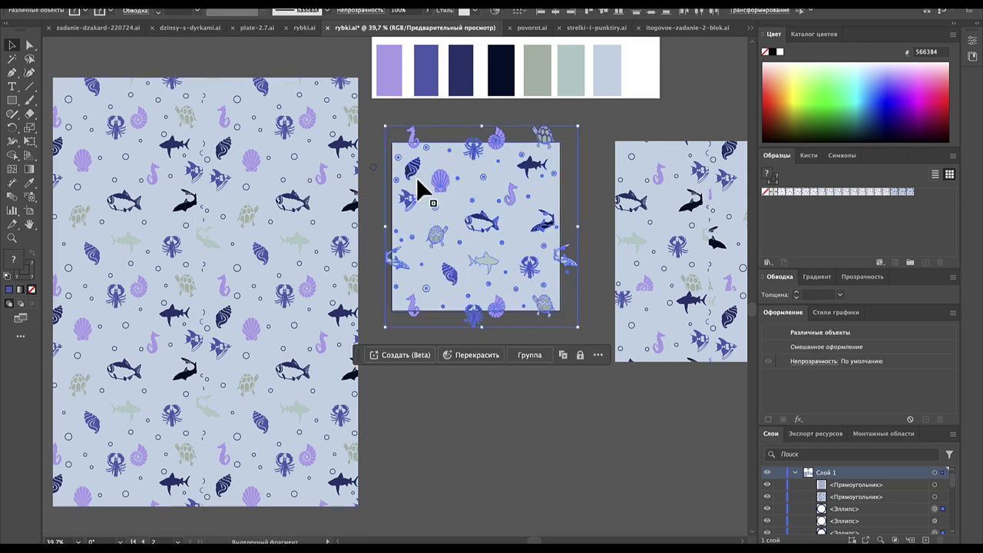
{"action": "left_click_drag", "start_coordinate": [468, 211], "coordinate": [773, 227]}
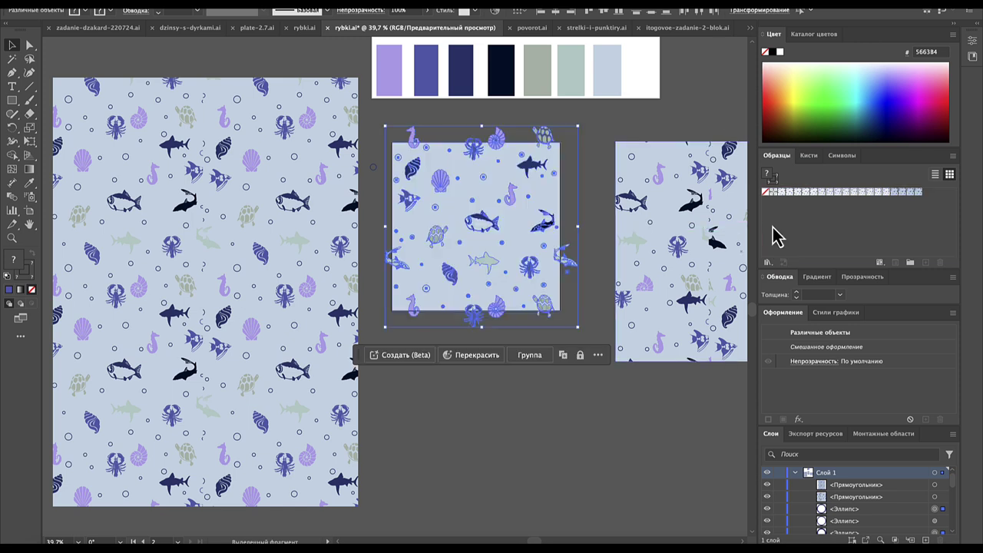
{"action": "left_click", "coordinate": [269, 246]}
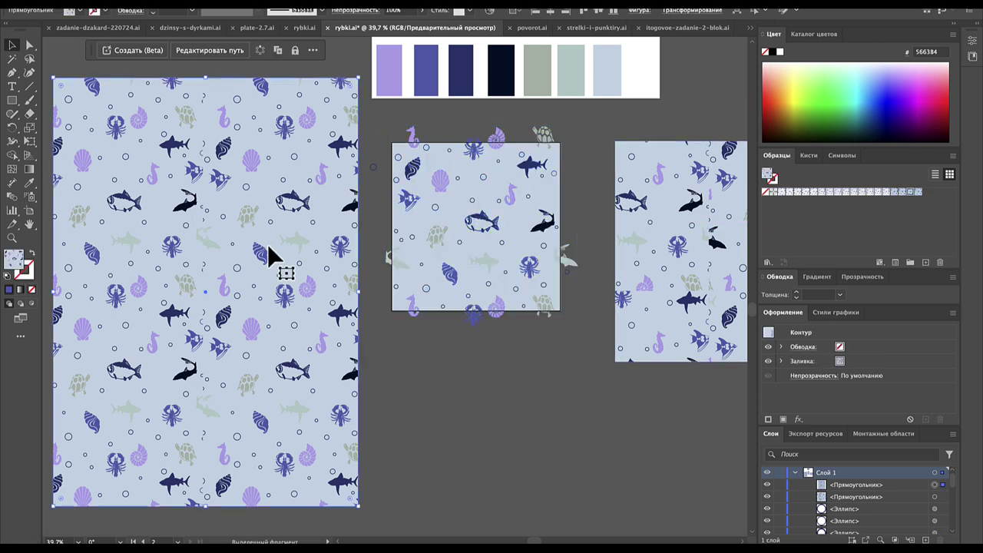
{"action": "left_click", "coordinate": [918, 193]}
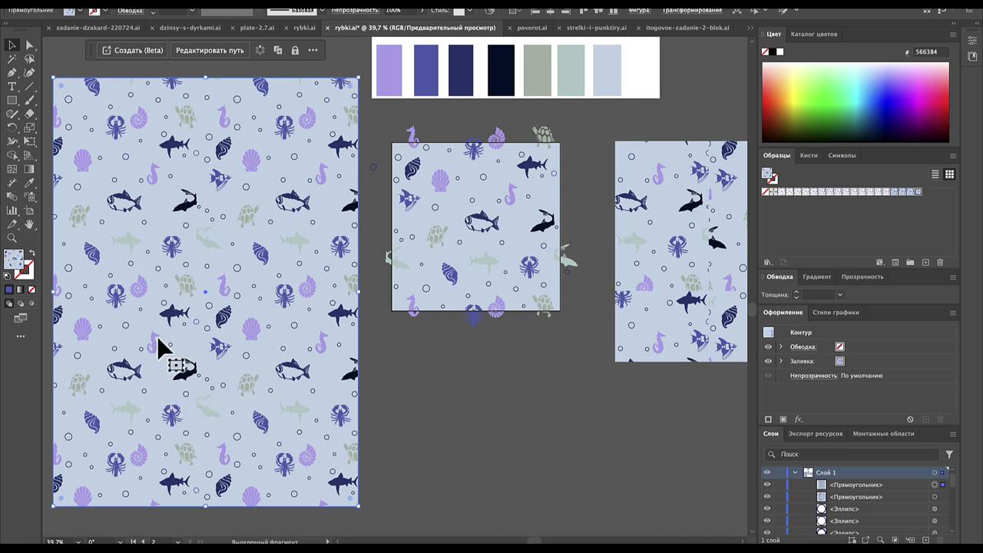
- Nudge one small bubble in the middle tile up and to the right
{"action": "left_click_drag", "start_coordinate": [504, 209], "coordinate": [515, 226]}
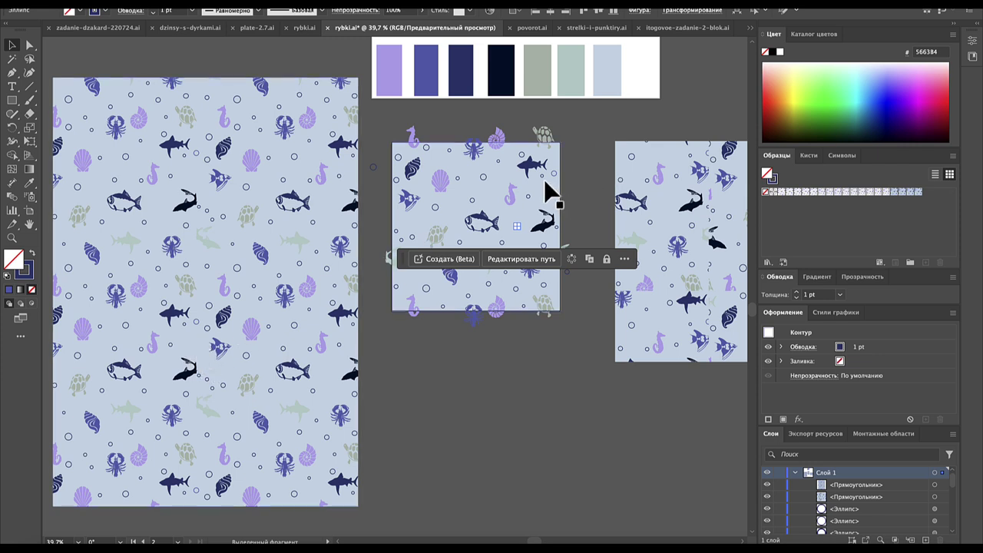
{"action": "left_click_drag", "start_coordinate": [545, 182], "coordinate": [587, 192]}
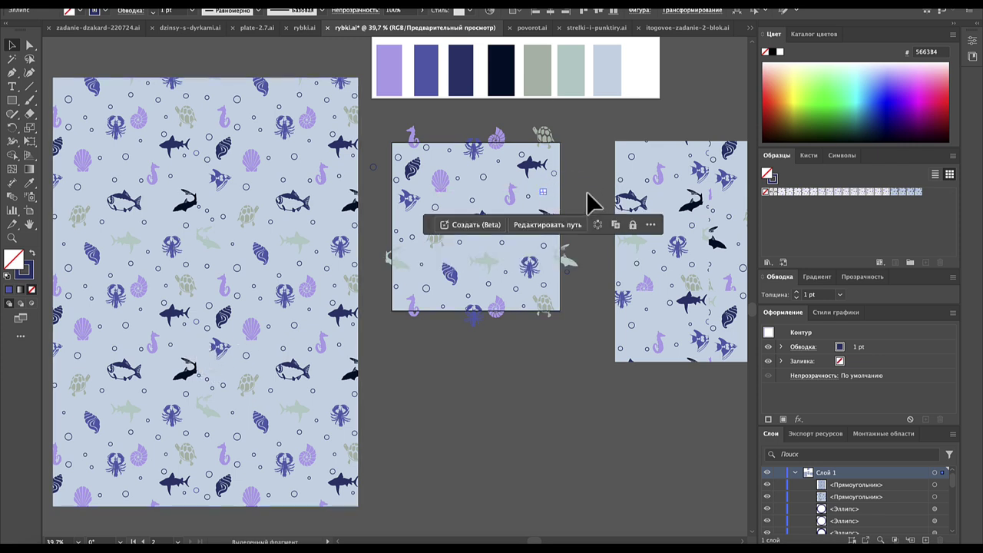
{"action": "left_click", "coordinate": [587, 192]}
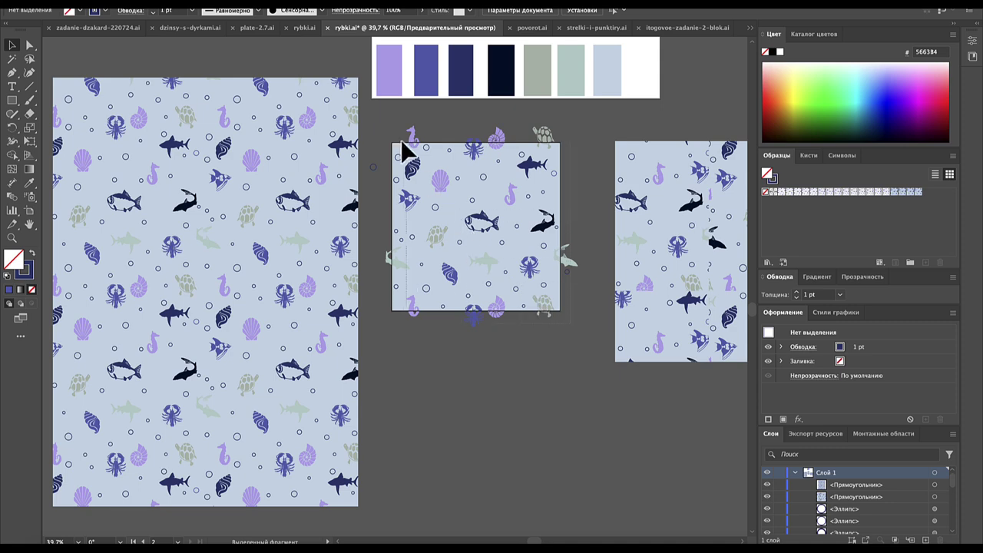
- Drag the updated middle tile artwork into Swatches as a new pattern swatch
{"action": "left_click", "coordinate": [438, 207]}
{"action": "left_click_drag", "start_coordinate": [438, 207], "coordinate": [782, 226]}
{"action": "left_click", "coordinate": [213, 247]}
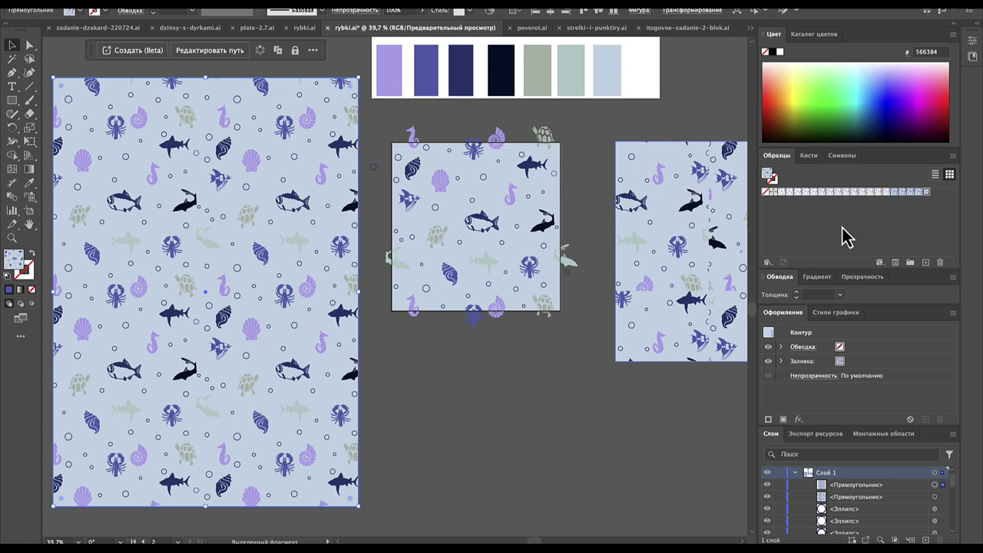
{"action": "left_click", "coordinate": [551, 365]}
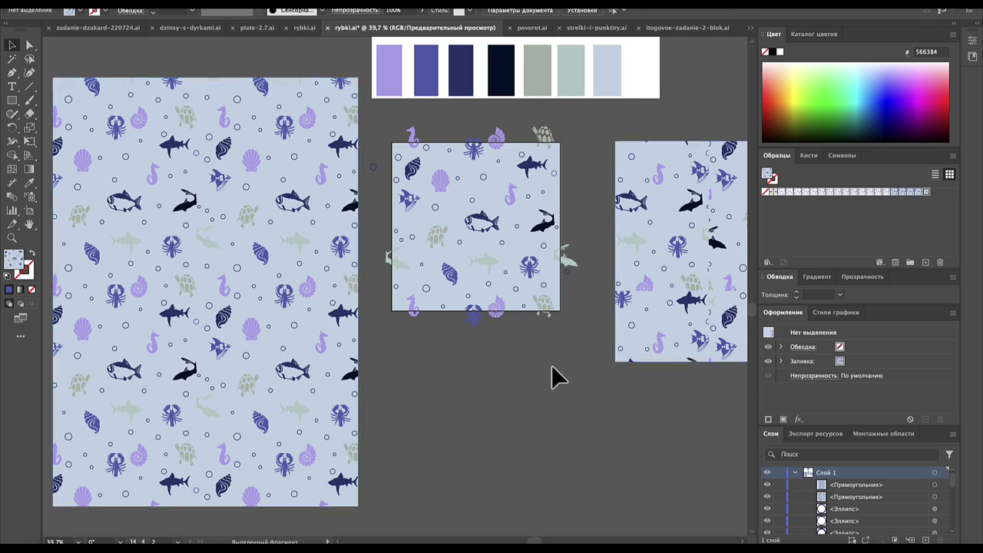